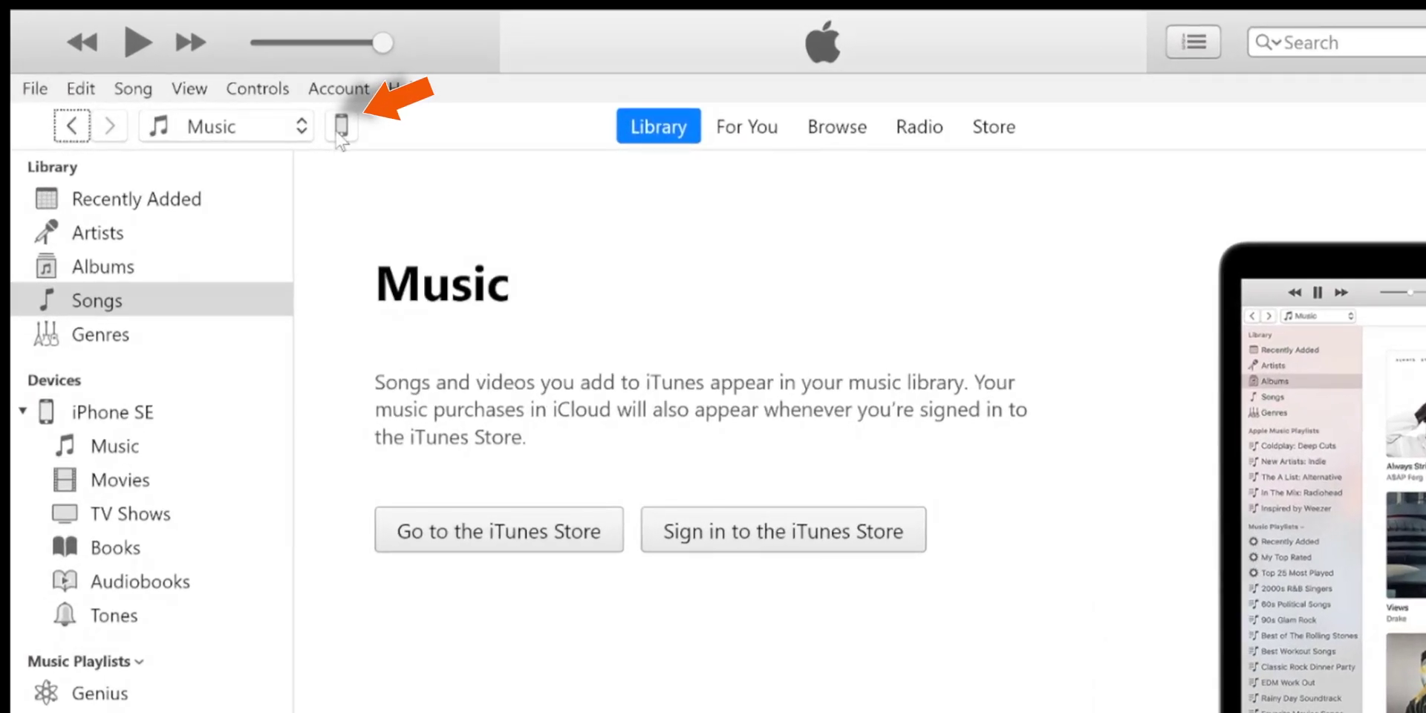
# - Open the iPhone SE Summary page and back it up to this computer now
pyautogui.click(340, 126)
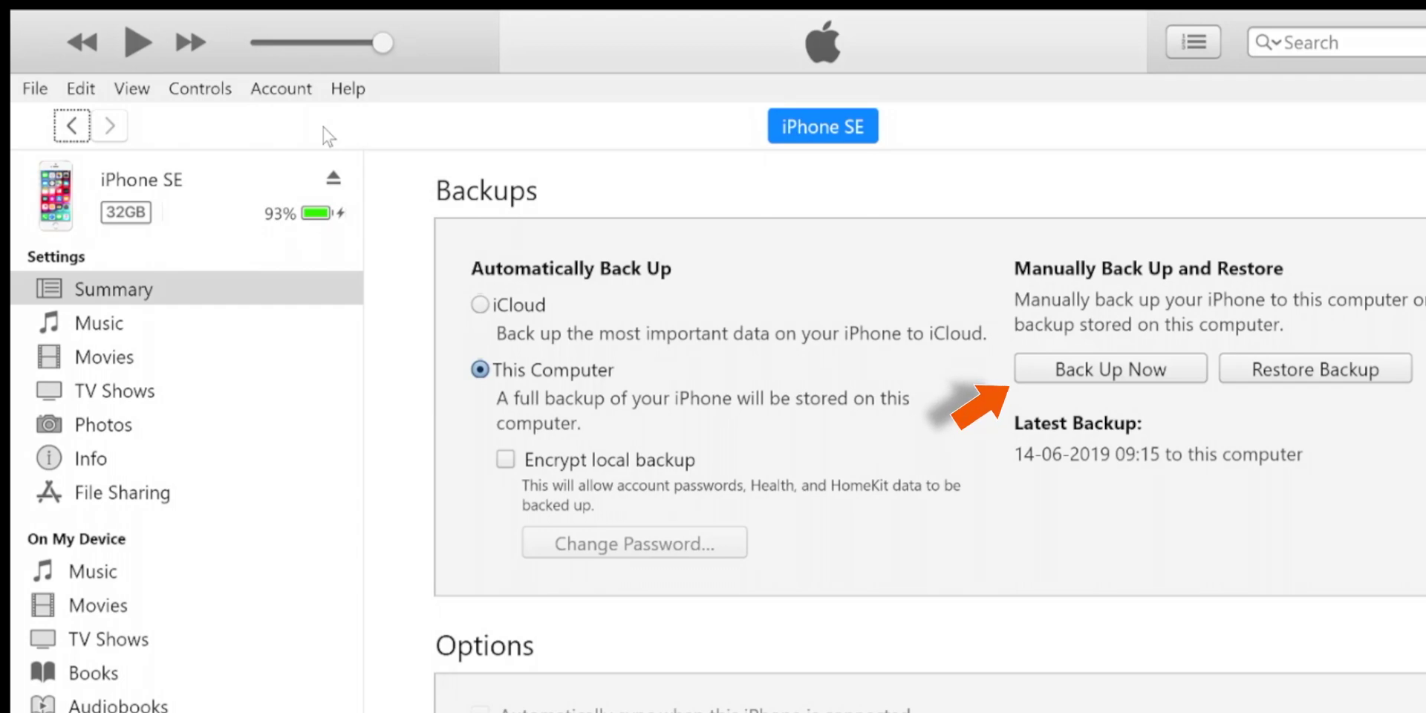
pyautogui.click(1116, 377)
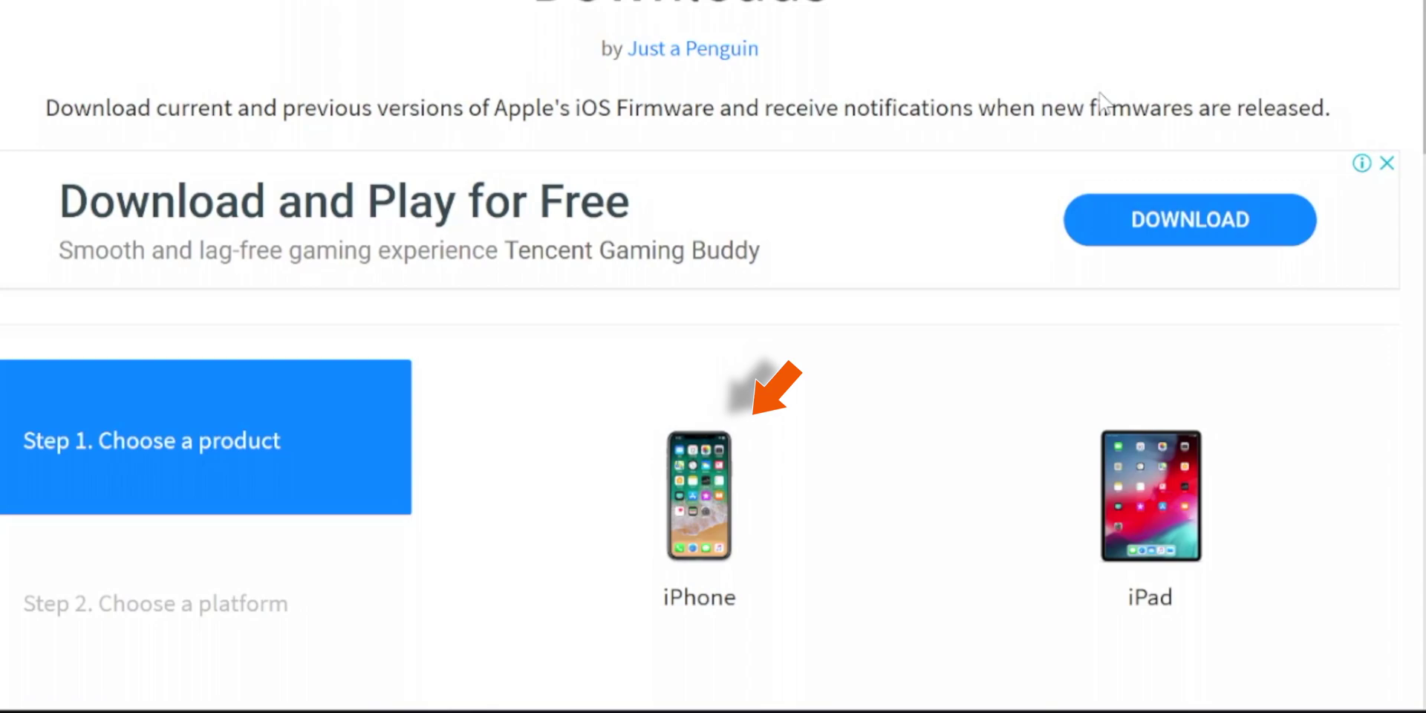
# - Choose iPhone as the product and then the iPhone SE model
pyautogui.click(833, 522)
pyautogui.scroll(-3, 985, 223)
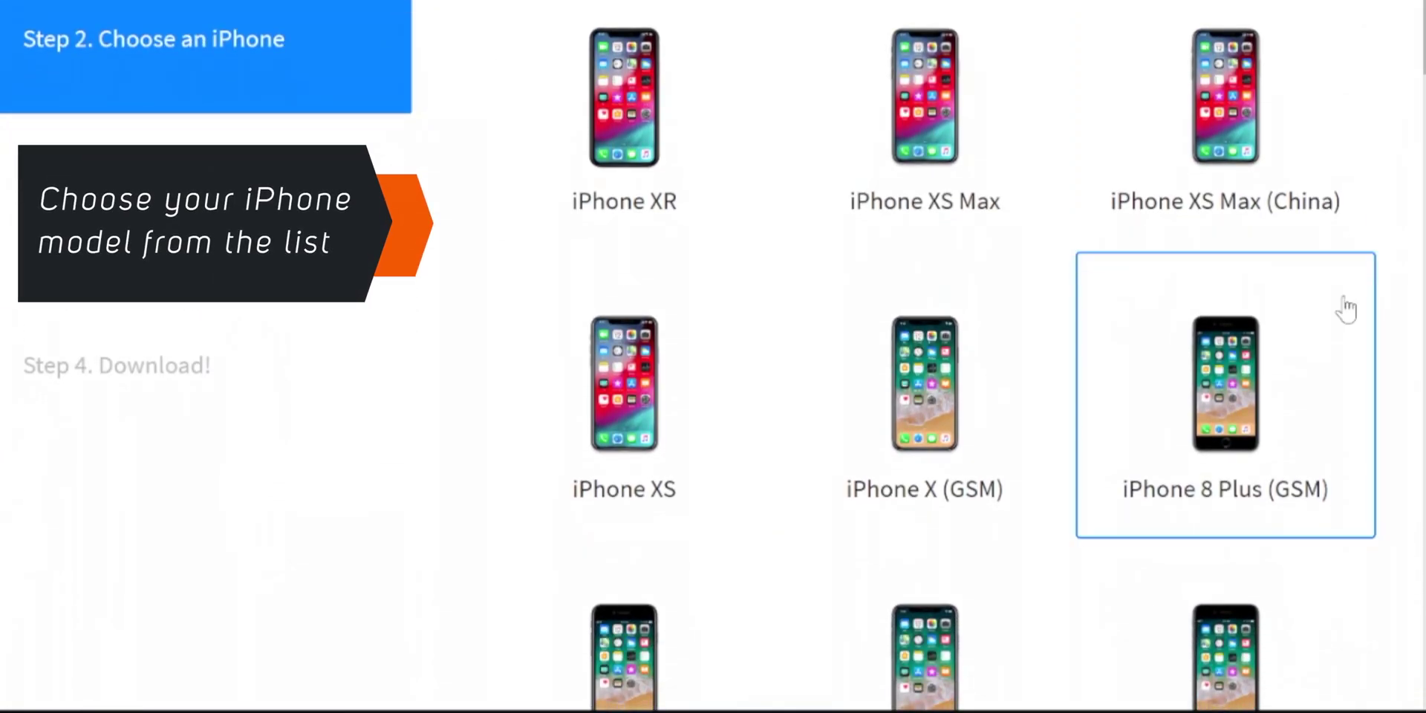
pyautogui.scroll(-5, 1346, 307)
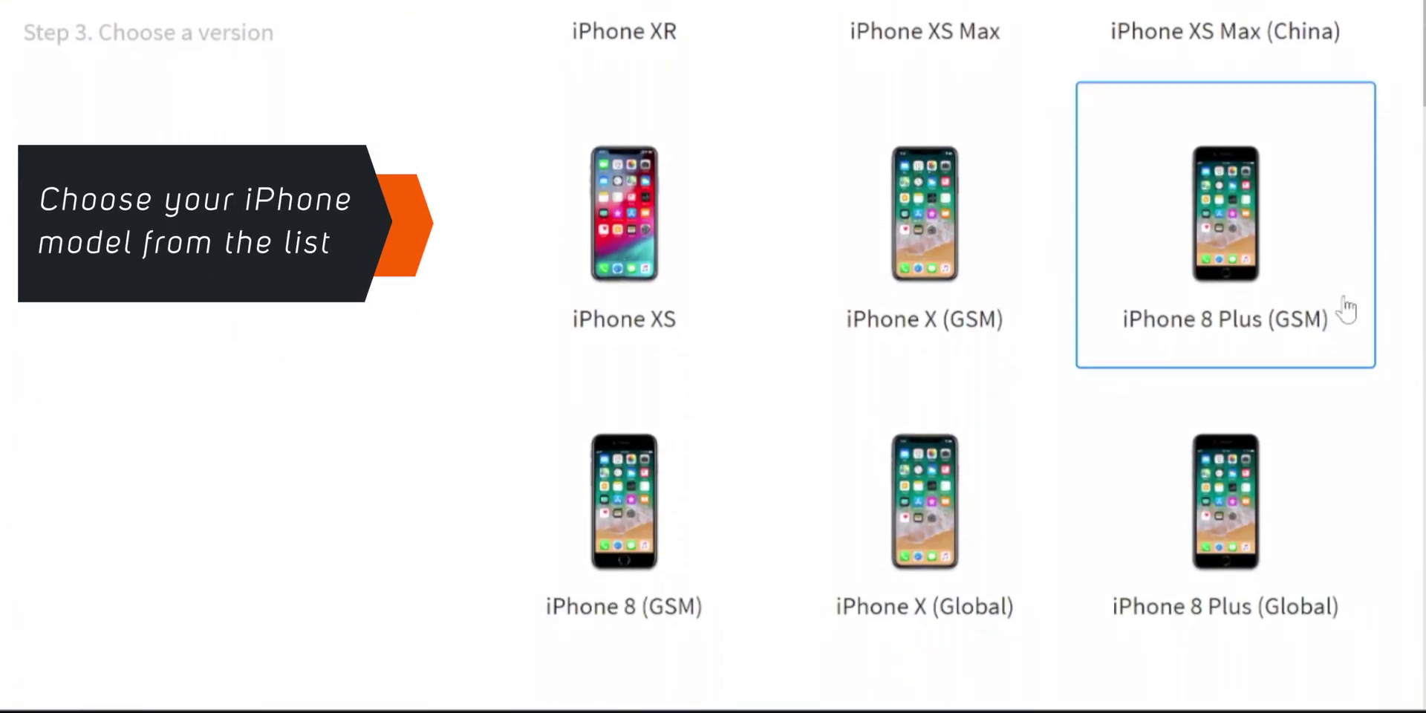
pyautogui.scroll(-5, 1343, 300)
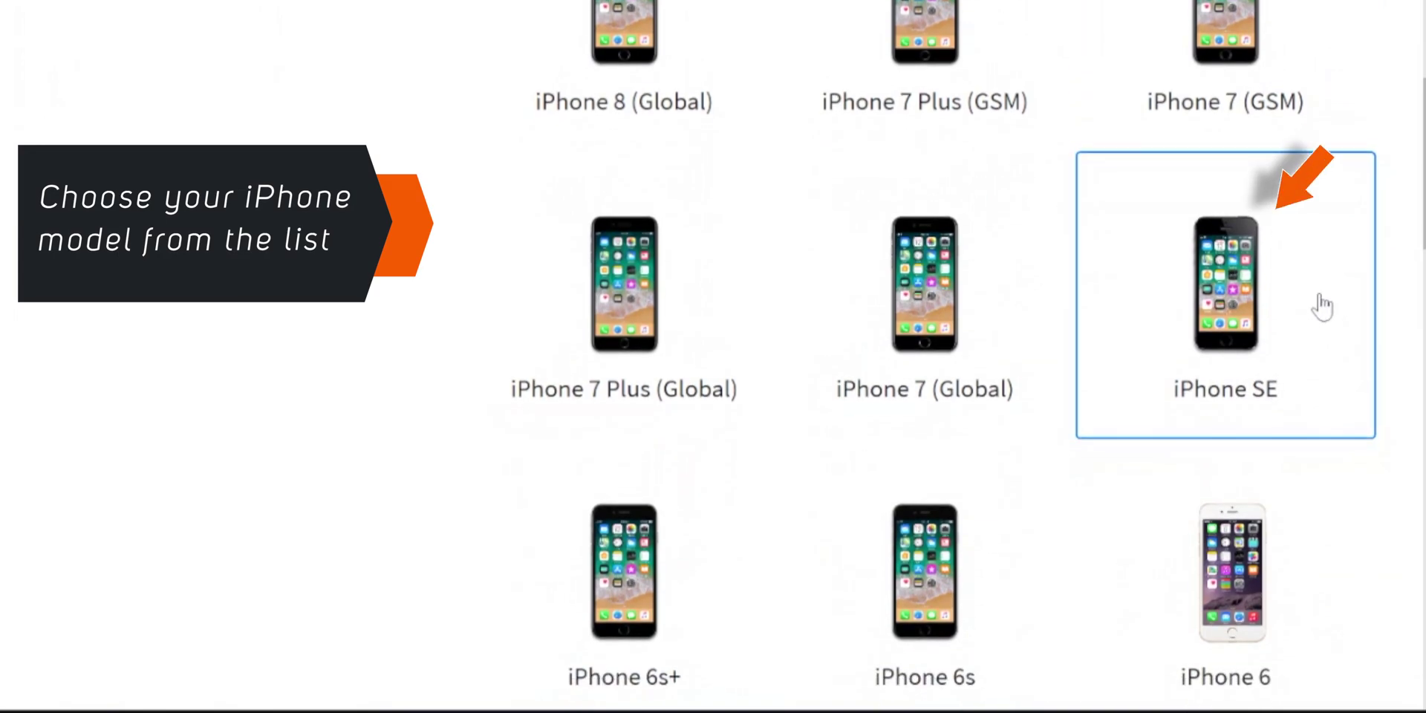
pyautogui.click(1323, 306)
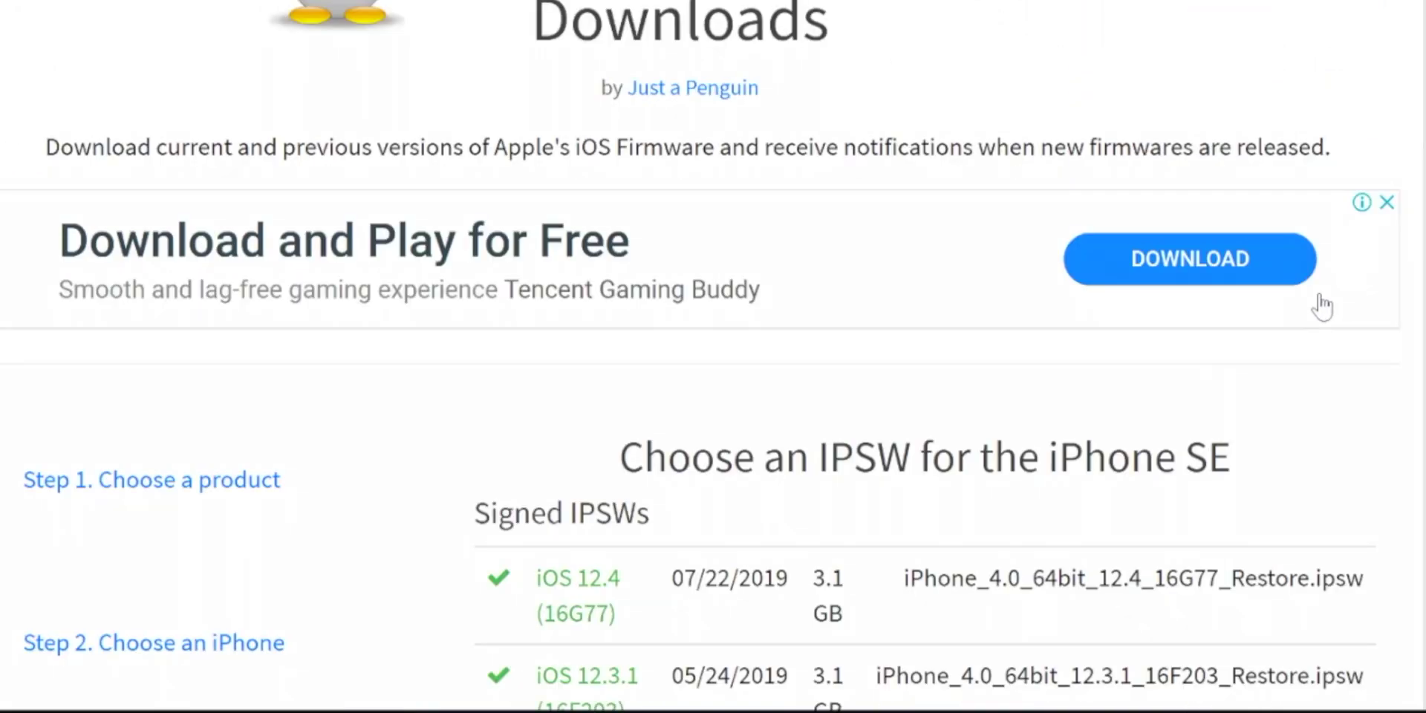
# - Pick the signed iOS 12.4 (16G77) firmware and scroll down to its 3.1 GB download
pyautogui.scroll(-6, 1323, 301)
pyautogui.scroll(2, 1320, 297)
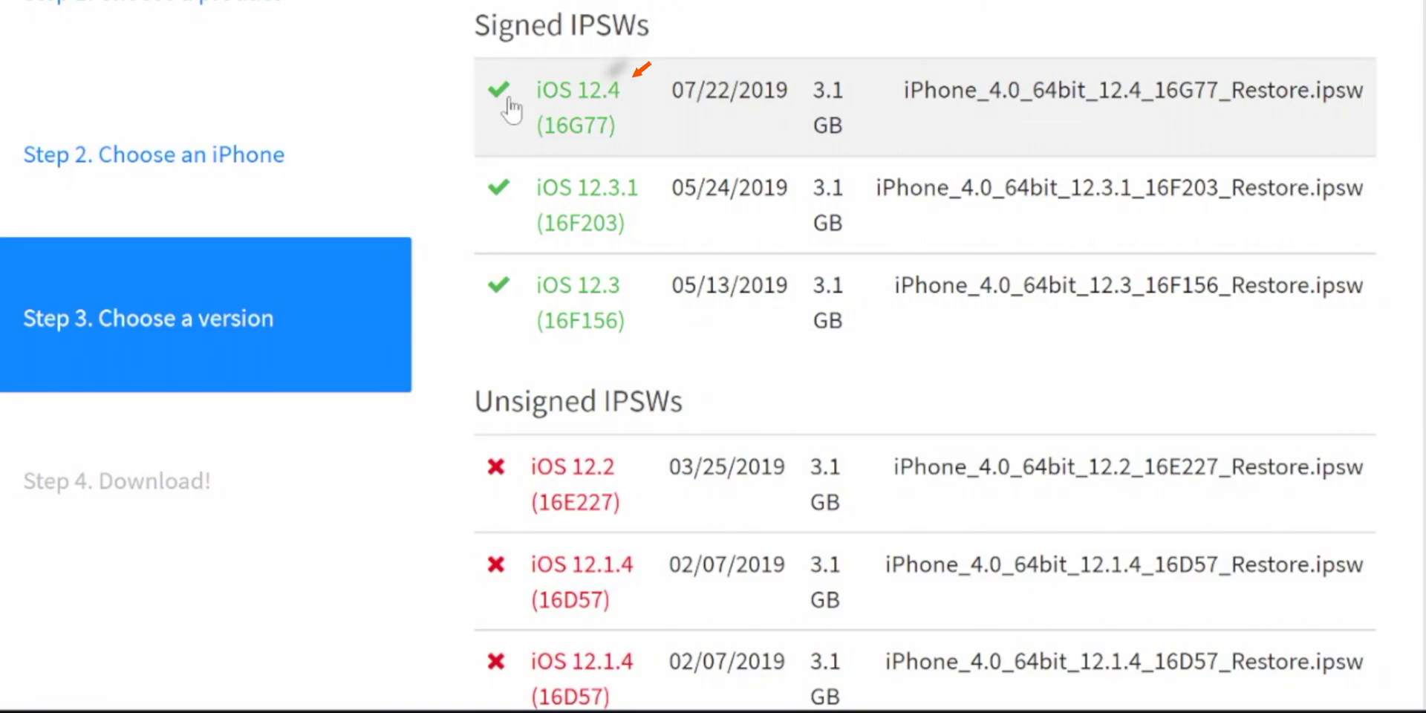
pyautogui.click(511, 104)
pyautogui.scroll(-5, 1129, 99)
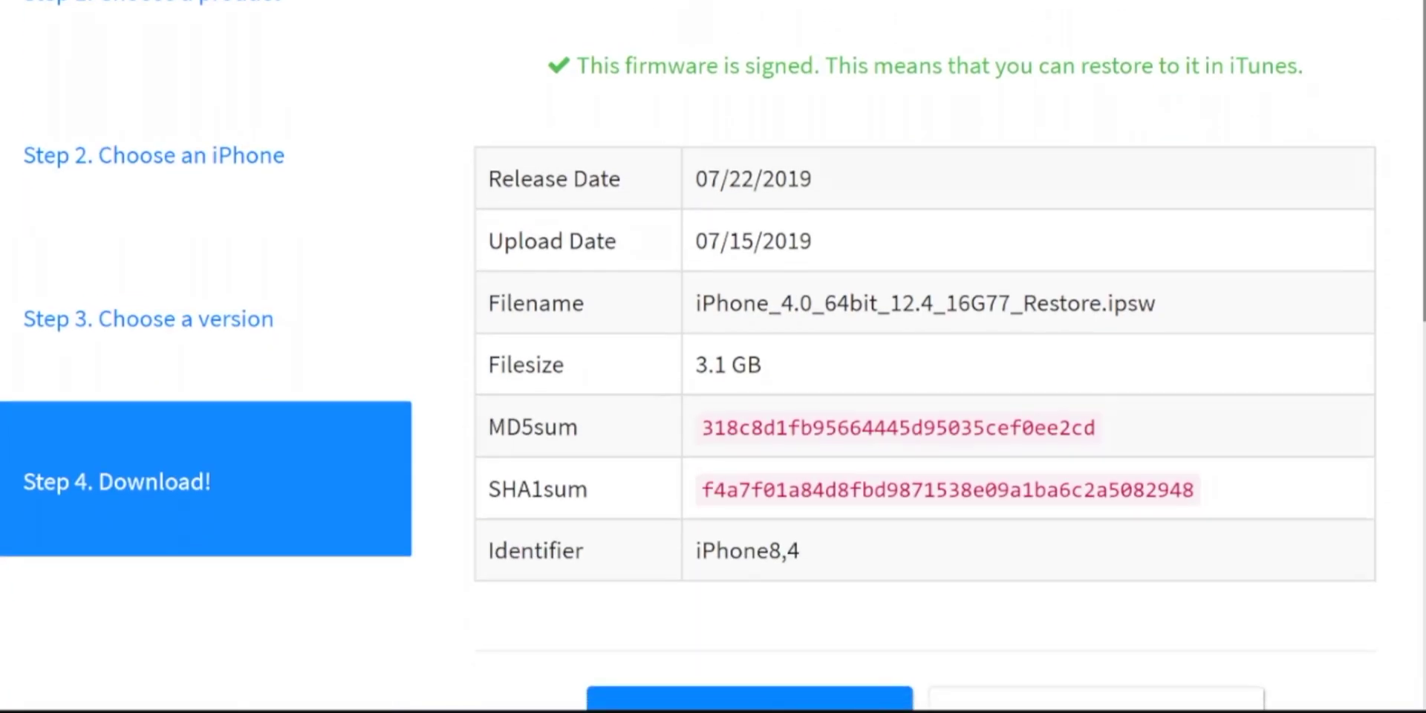
pyautogui.scroll(-3, 1363, 386)
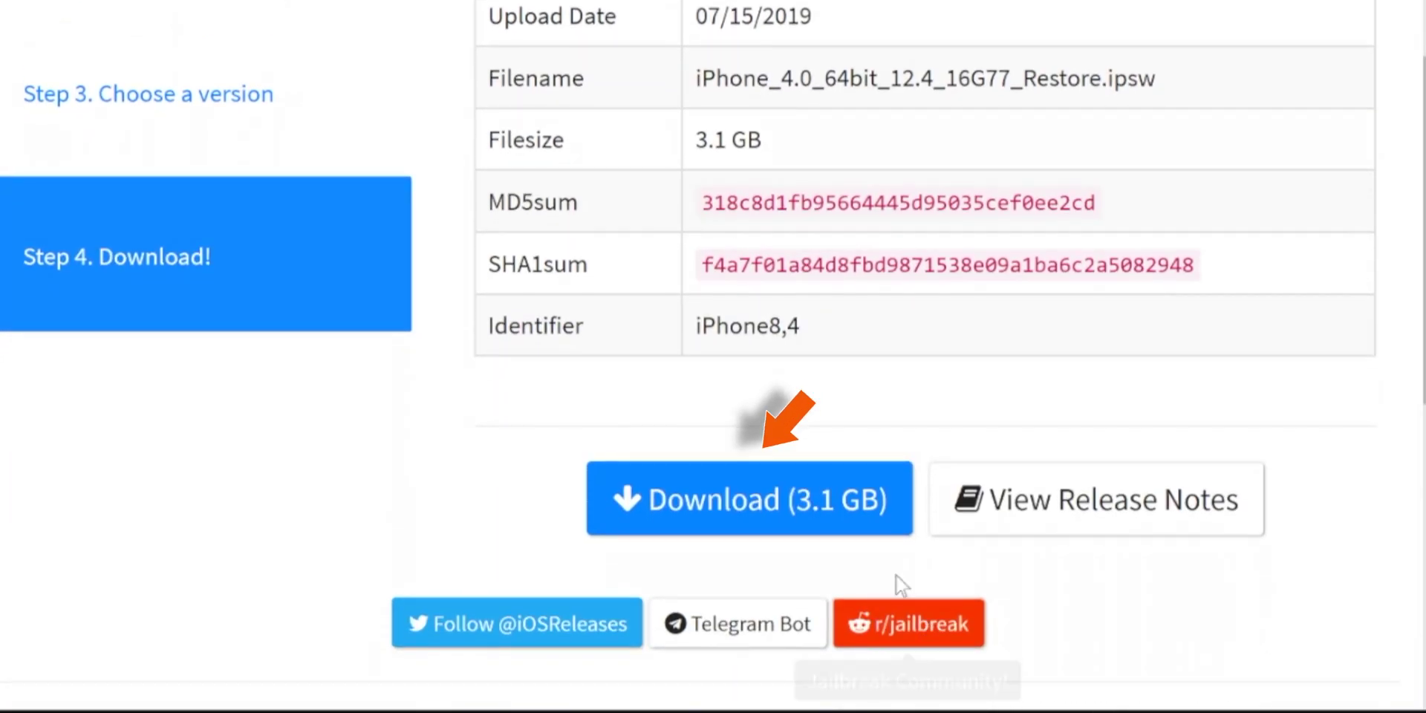
# - Download and save the 3.1 GB iOS 12.4 firmware, then show it in its folder
pyautogui.click(810, 502)
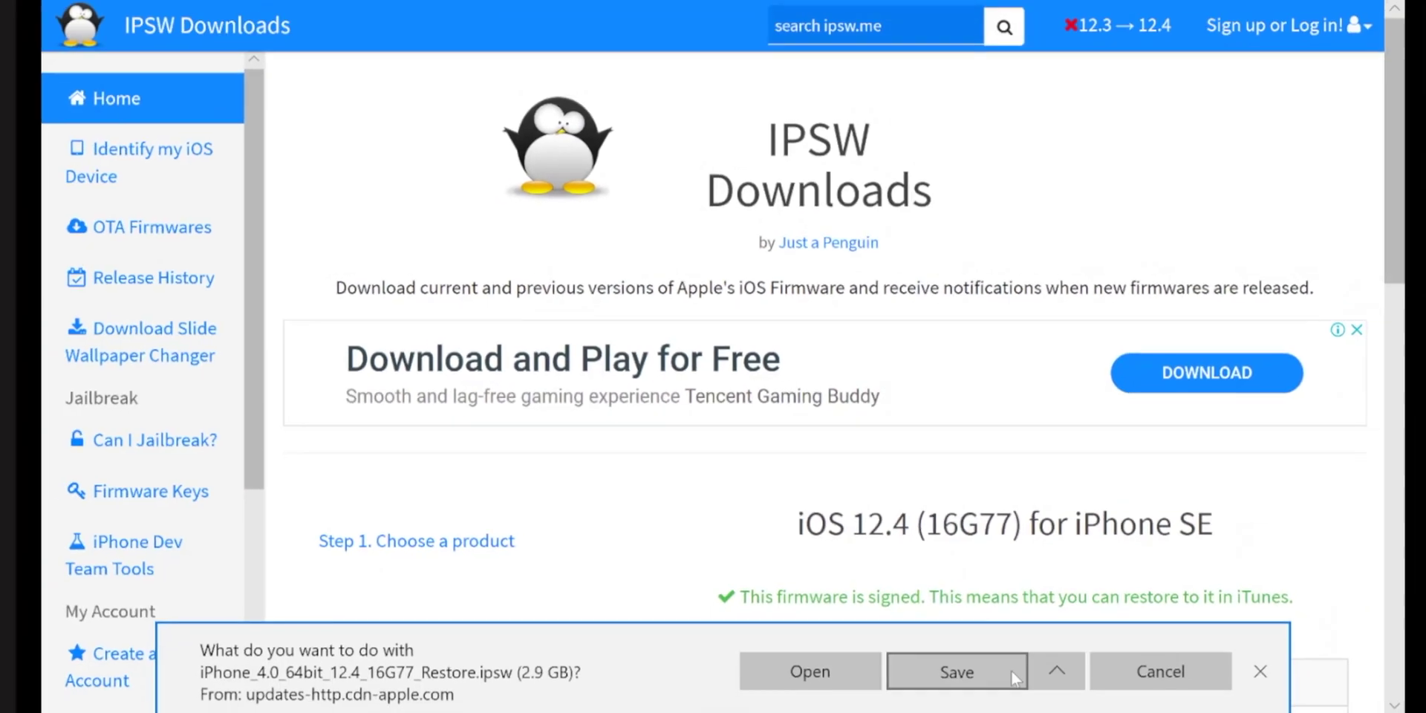
pyautogui.click(1006, 672)
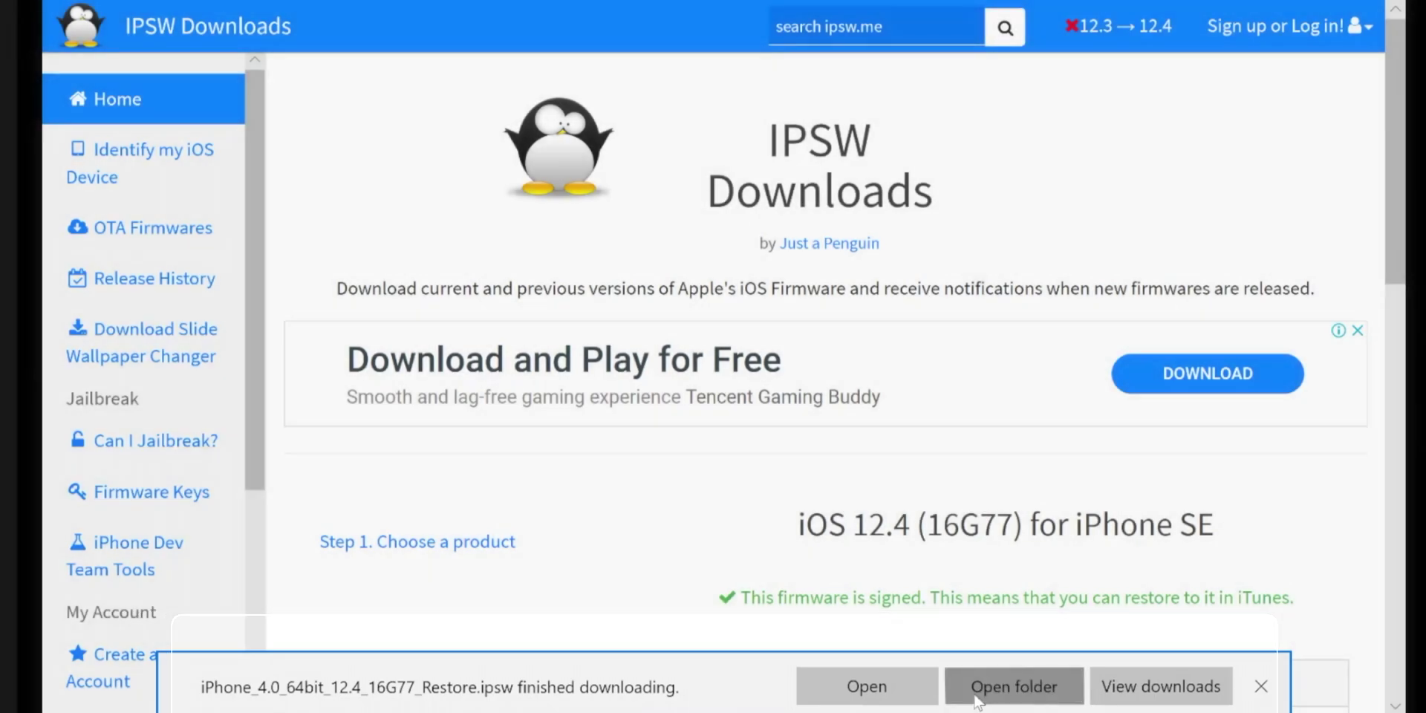
pyautogui.click(1014, 686)
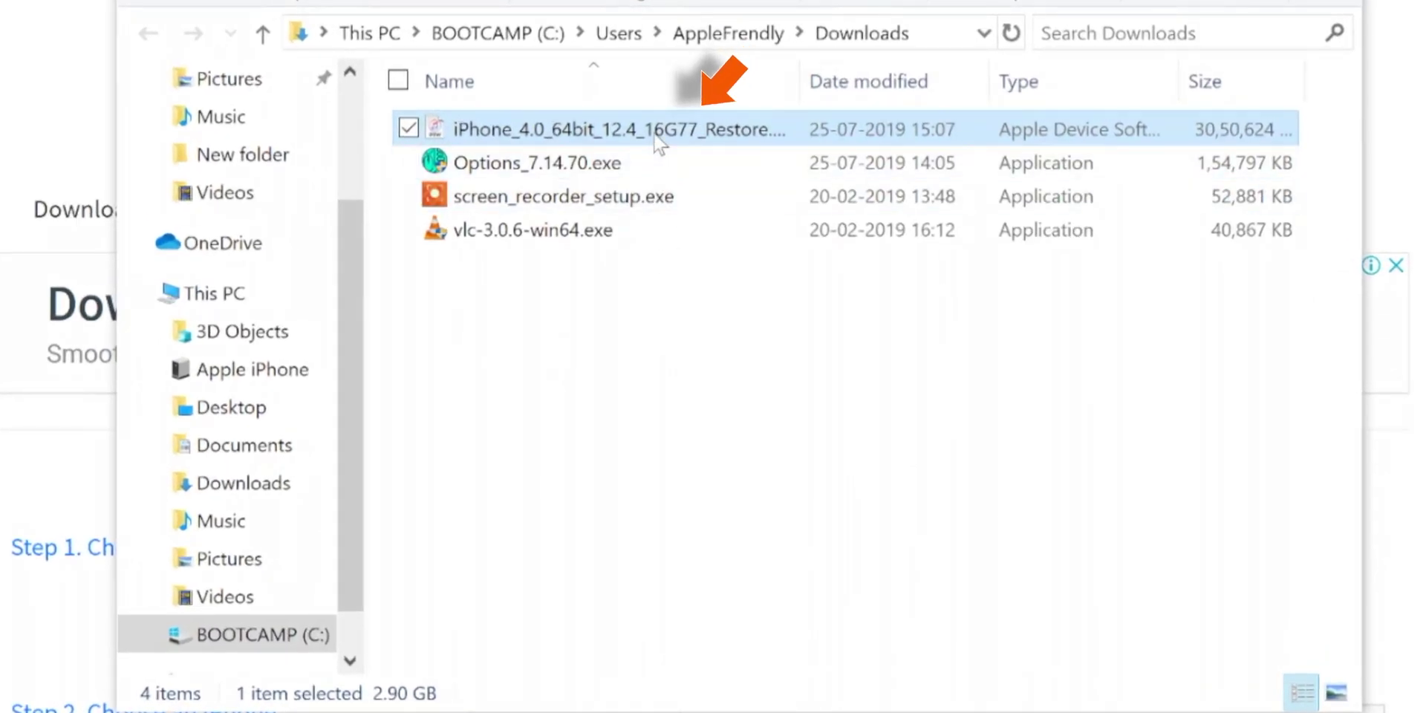
# - Copy iPhone_4.0_64bit_12.4_16G77_Restore.ipsw and paste it onto the Desktop
pyautogui.rightClick(658, 145)
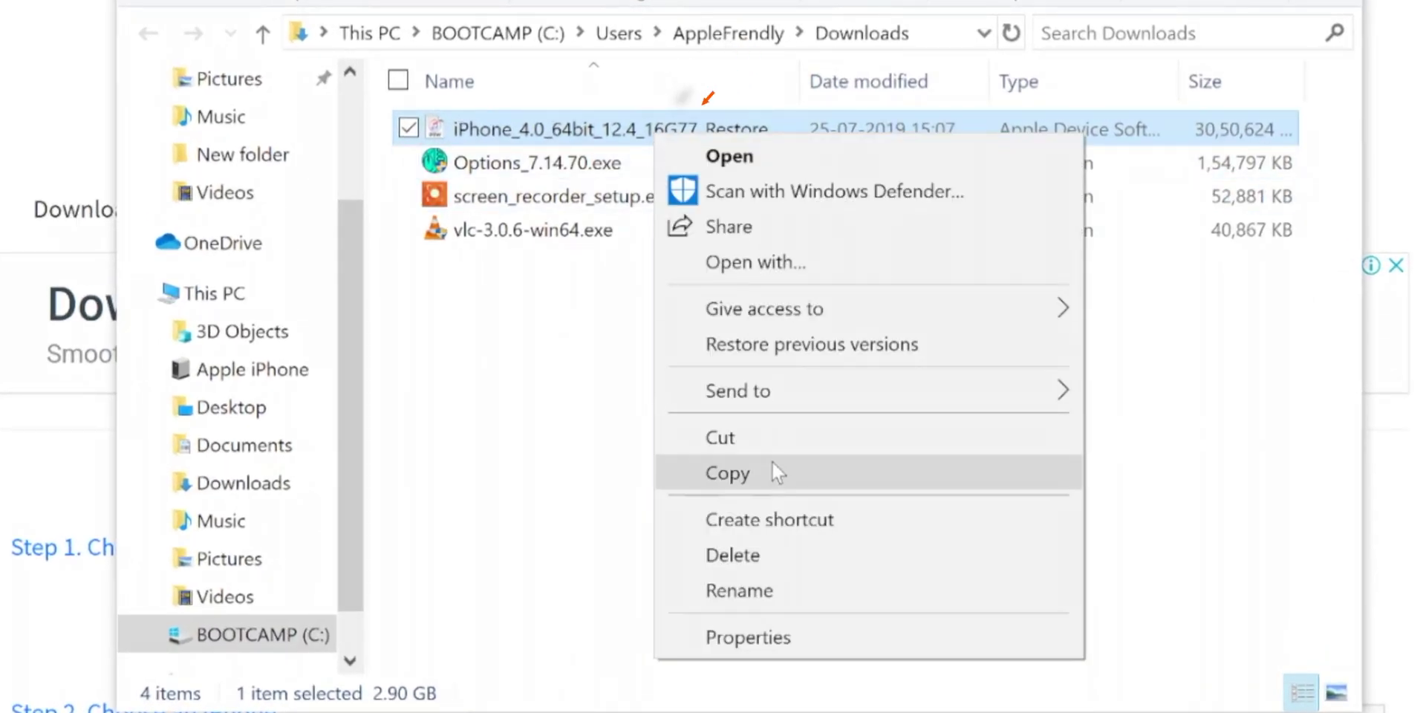
pyautogui.click(713, 471)
pyautogui.scroll(-1, 350, 309)
pyautogui.click(231, 331)
pyautogui.rightClick(494, 286)
pyautogui.click(662, 467)
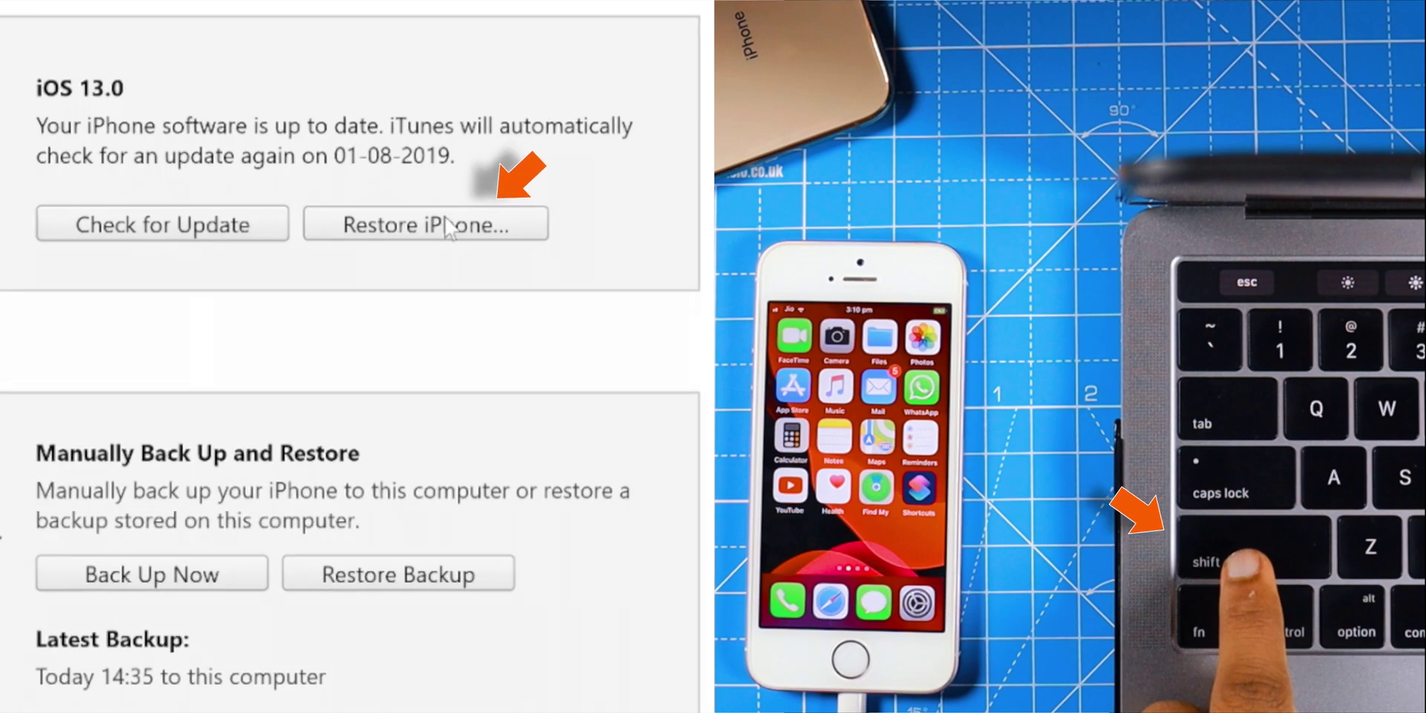
# - Restore the iPhone using the Desktop's iPhone_4.0_64bit_12.4_16G77_Restore.ipsw, confirming the erase
pyautogui.keyDown('shift'); pyautogui.click(448, 226); pyautogui.keyUp('shift')
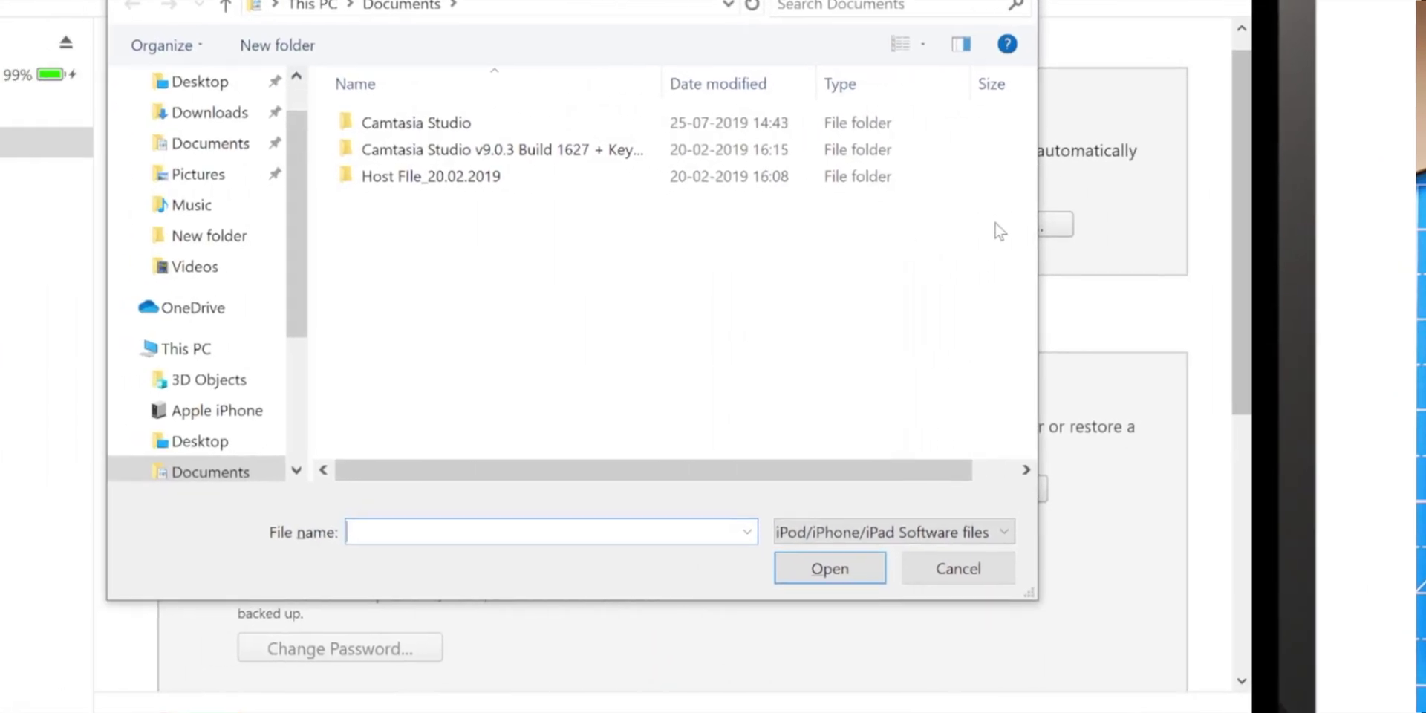
pyautogui.click(189, 442)
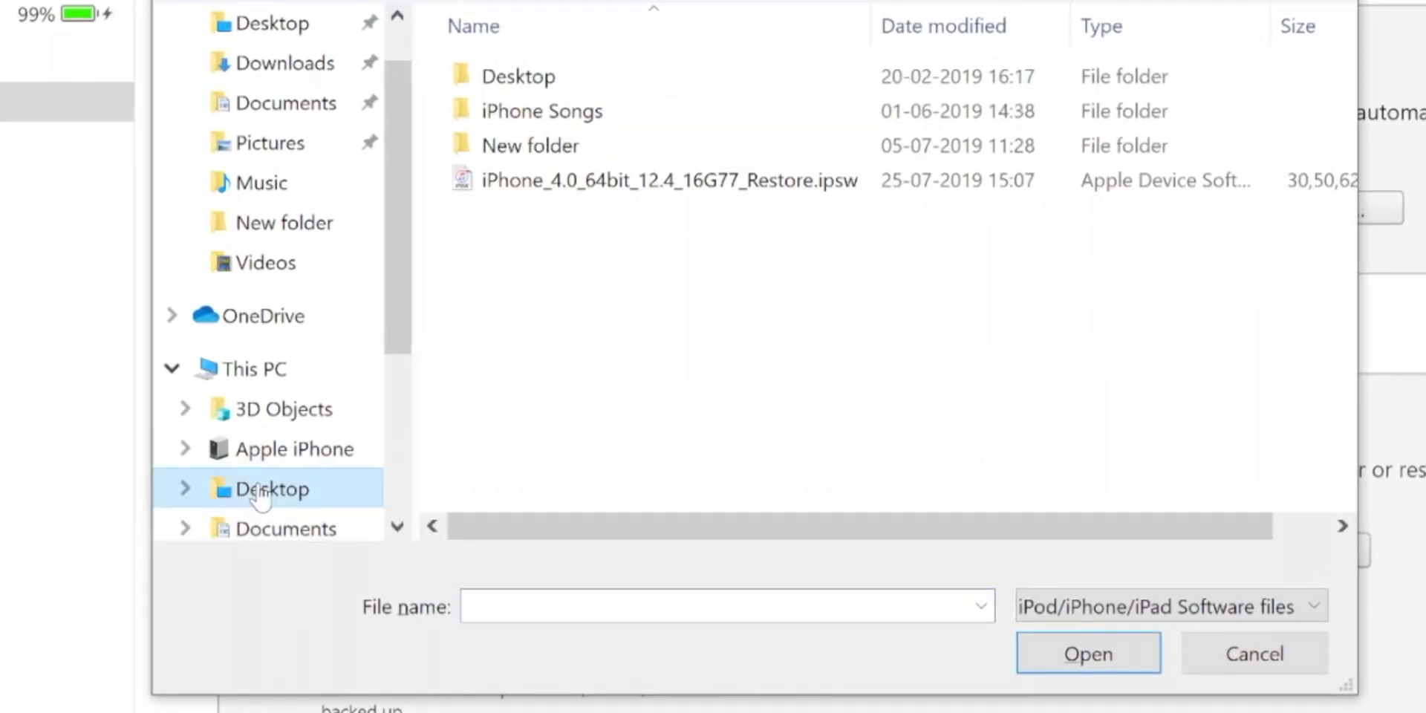
pyautogui.click(750, 189)
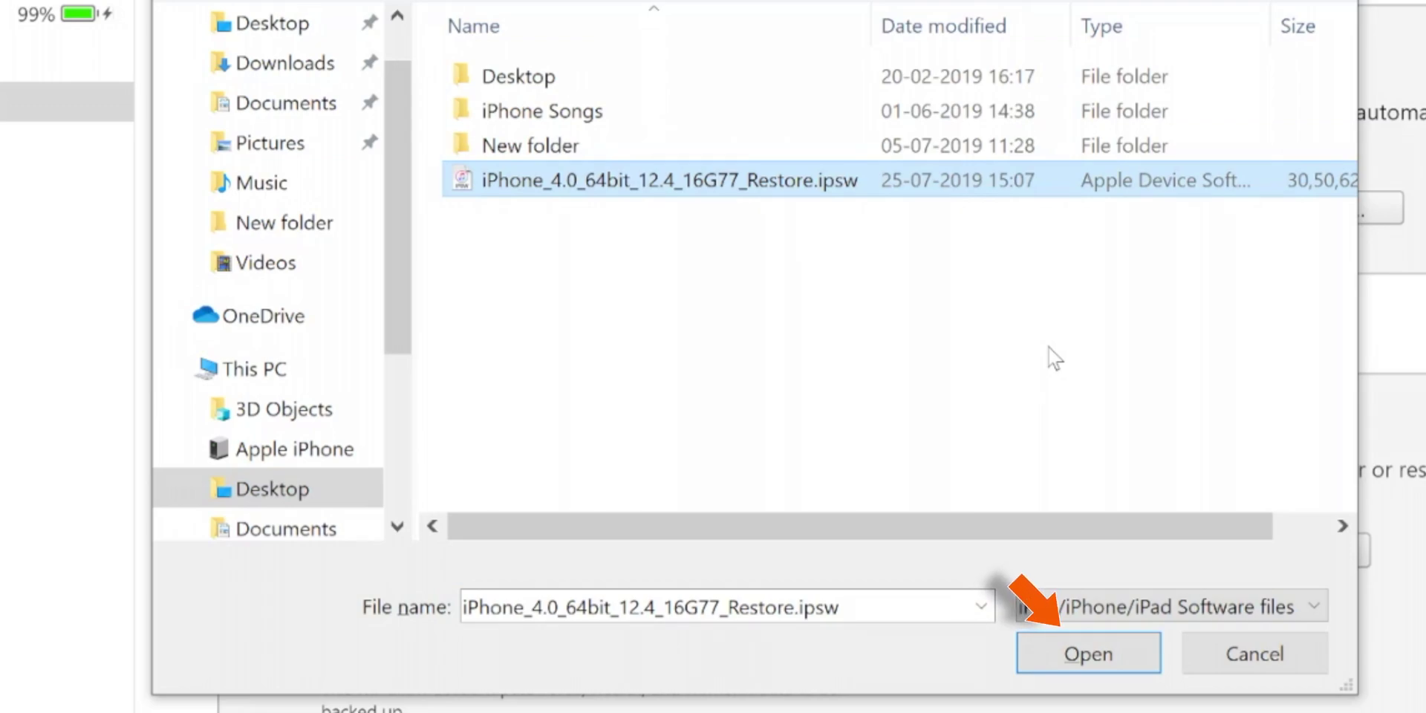
pyautogui.click(1154, 636)
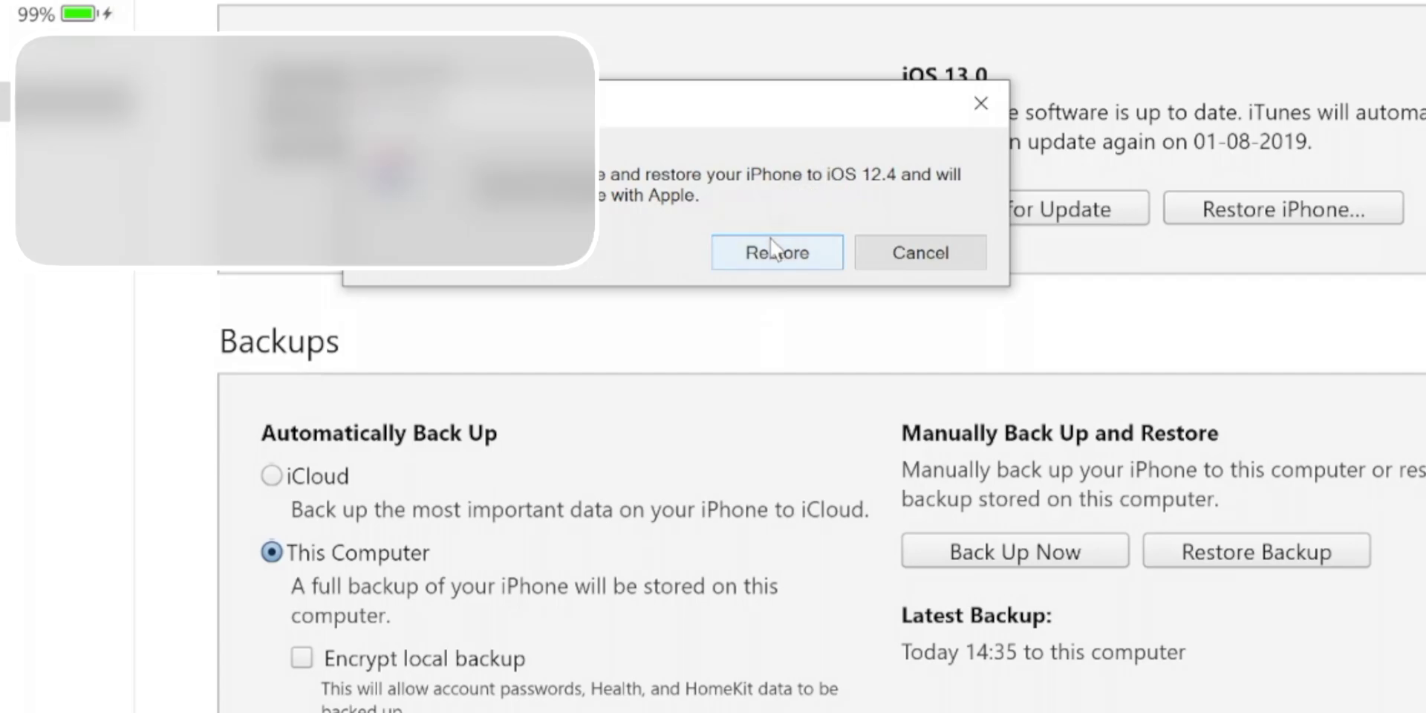
pyautogui.click(778, 246)
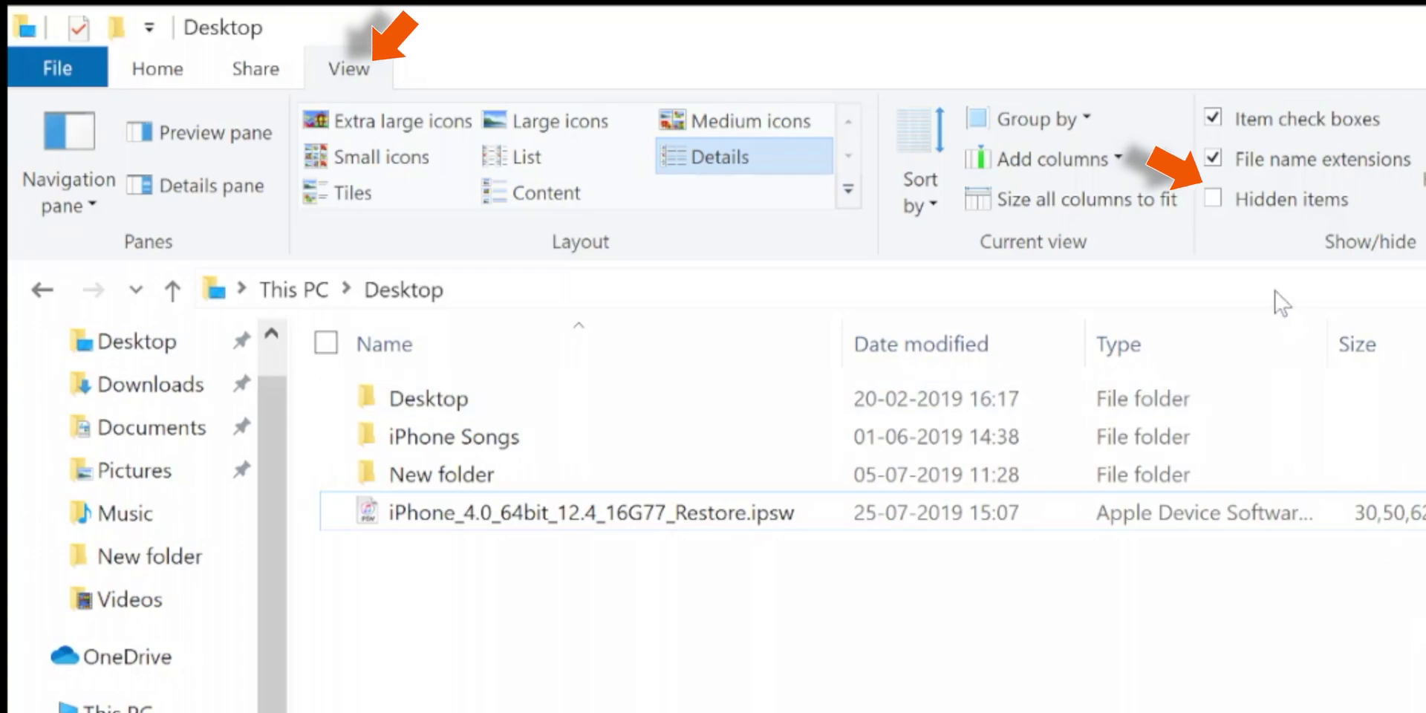
# - Show hidden items and browse from C: to the user's Apple\MobileSync\Backup folder
pyautogui.click(1262, 199)
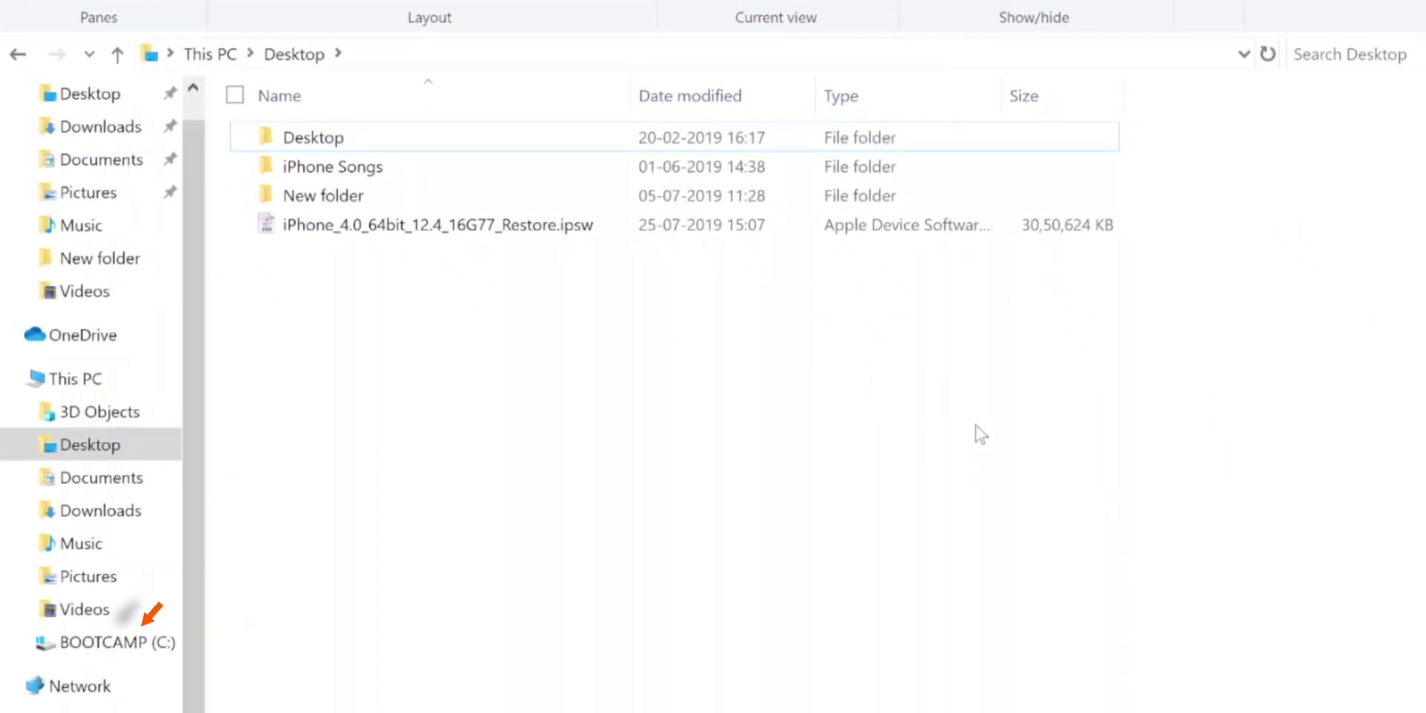
pyautogui.click(133, 644)
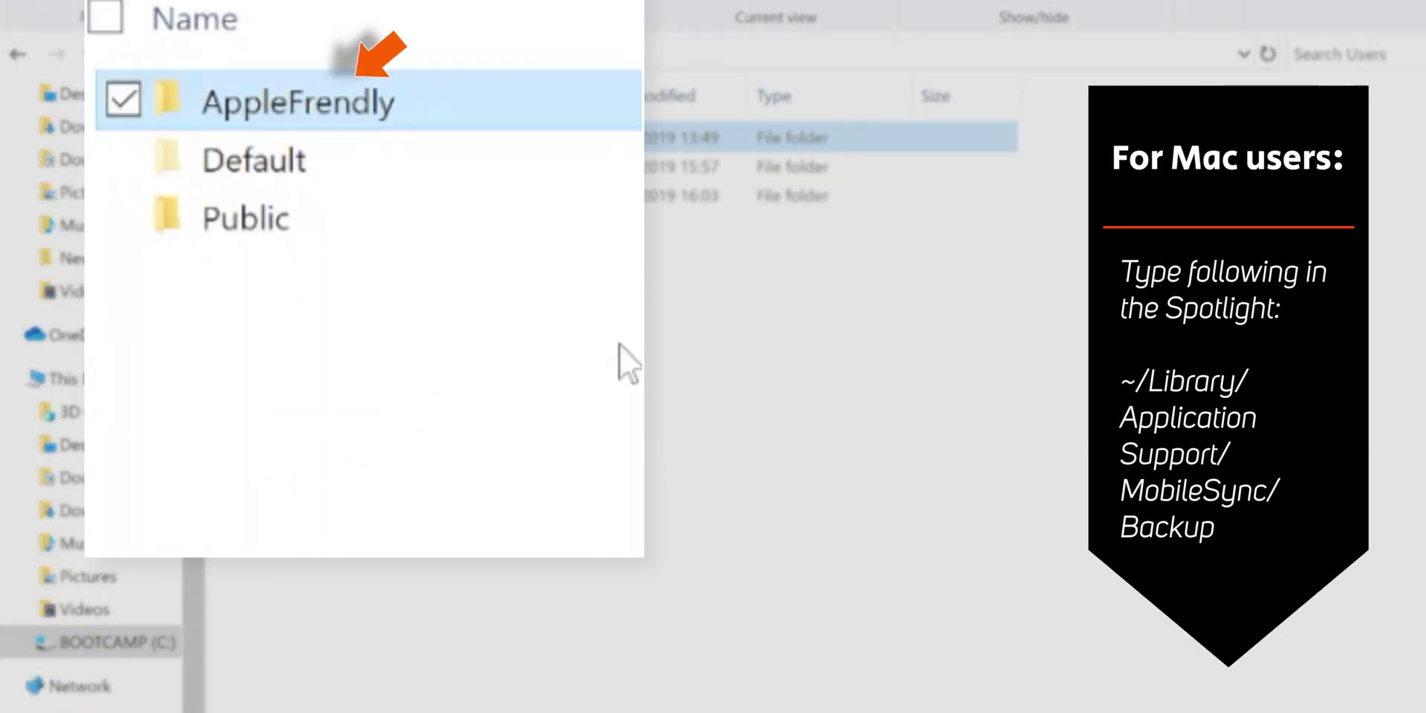
pyautogui.doubleClick(569, 103)
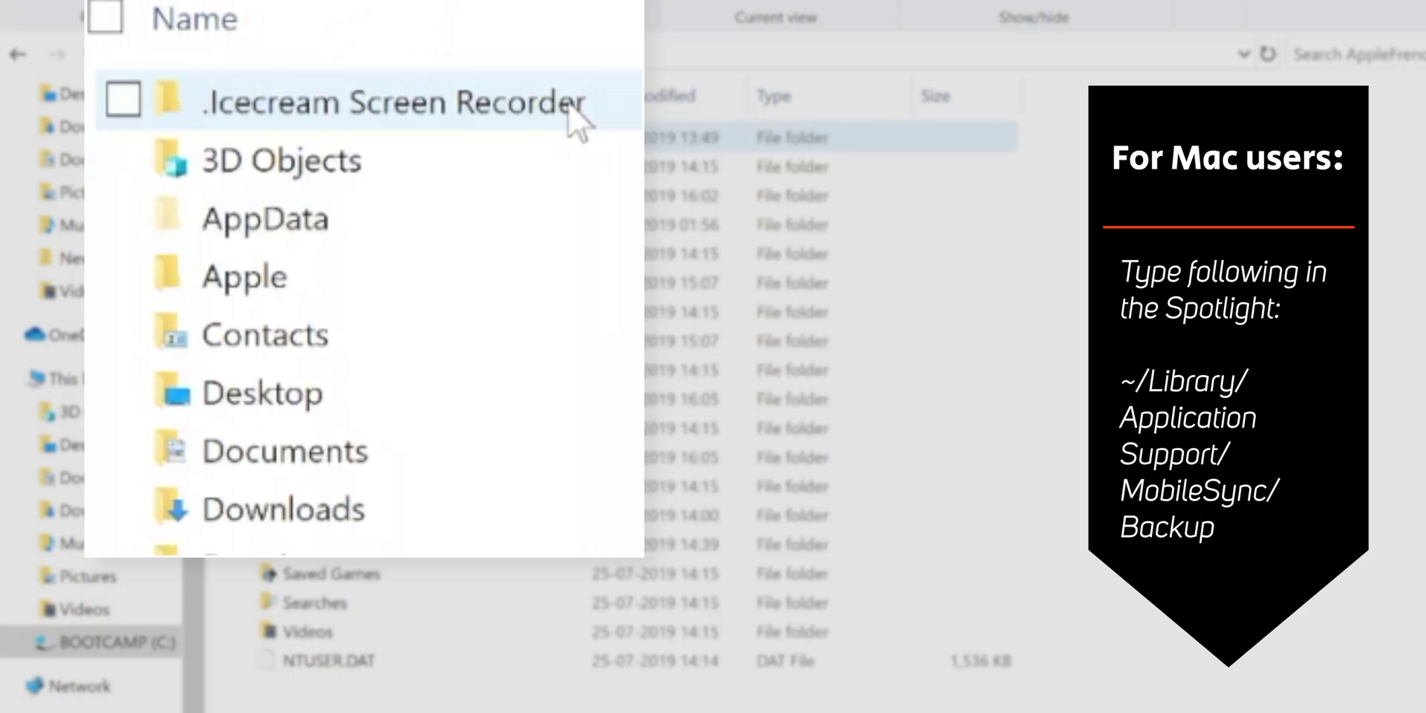
pyautogui.click(619, 233)
pyautogui.doubleClick(617, 278)
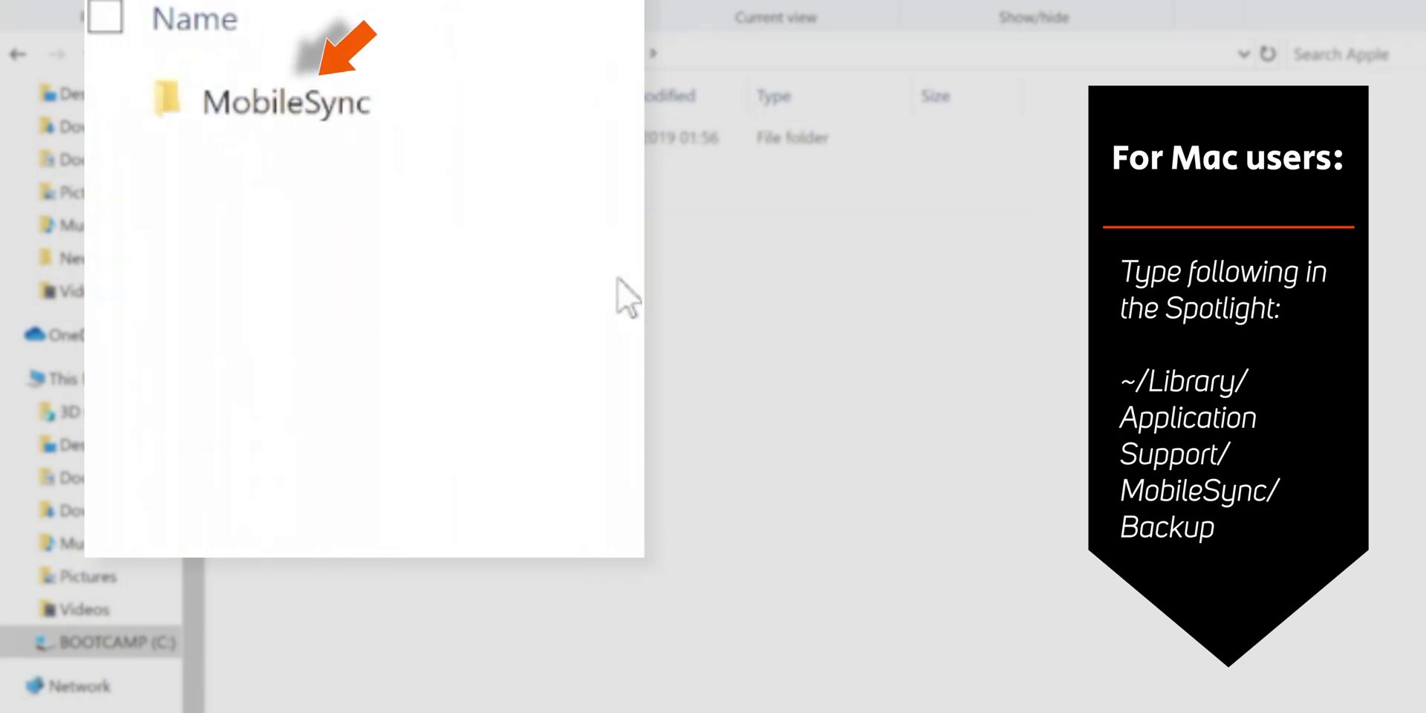
pyautogui.doubleClick(623, 128)
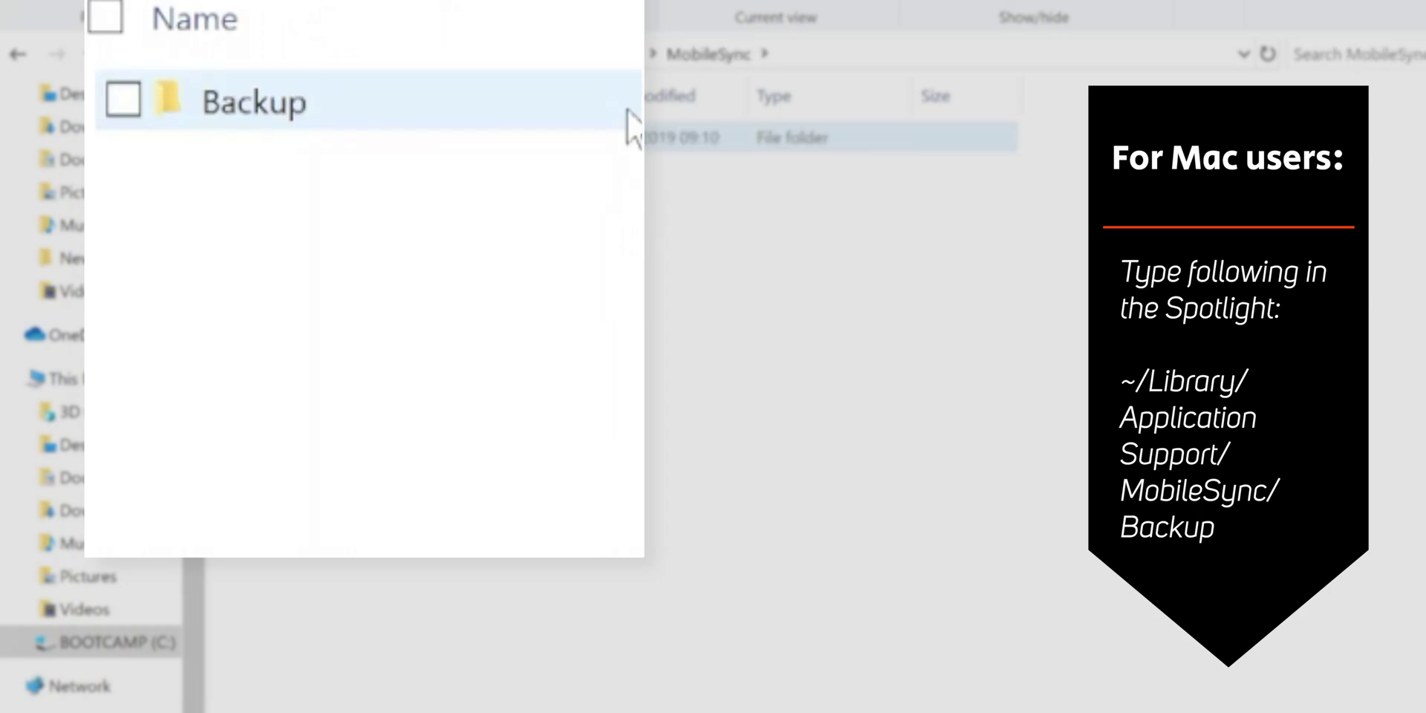
pyautogui.doubleClick(627, 110)
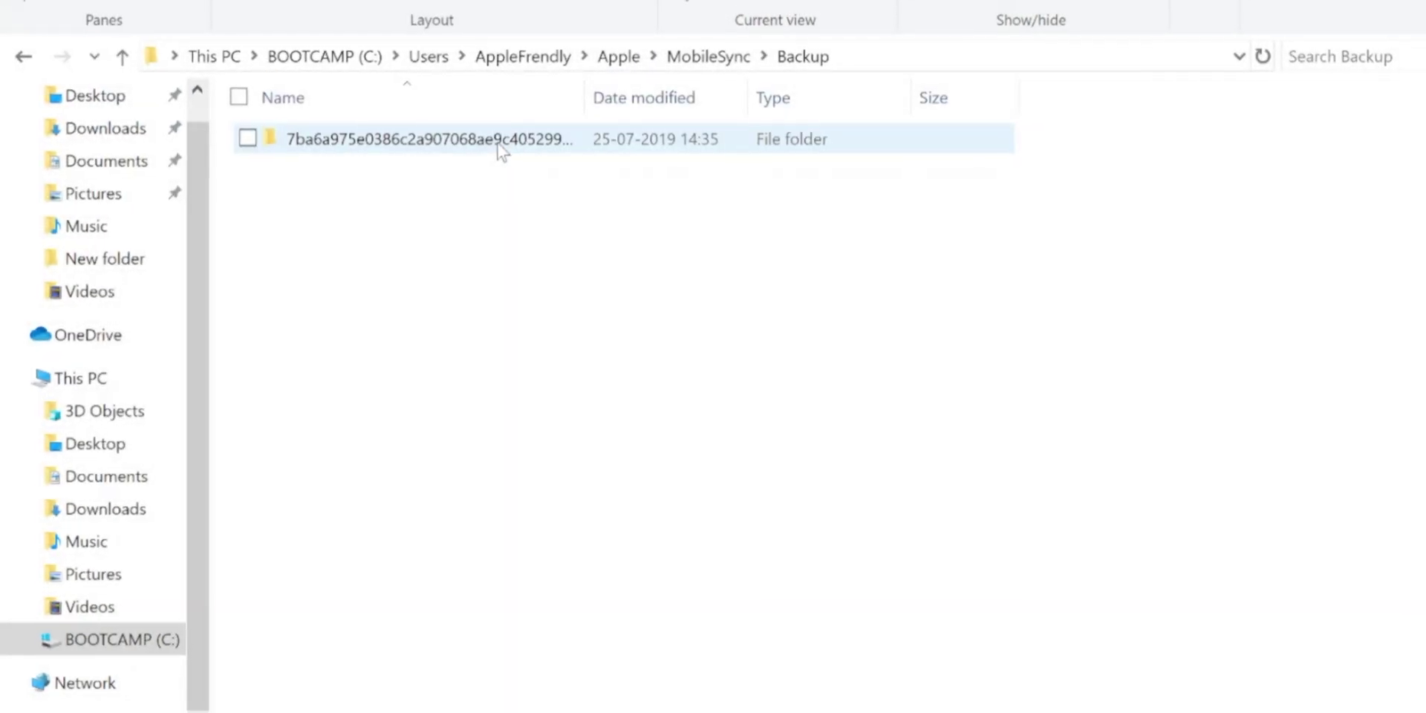
# - Open the iOS 13 backup folder, sort by date modified, and open Info.plist in Notepad
pyautogui.click(449, 145)
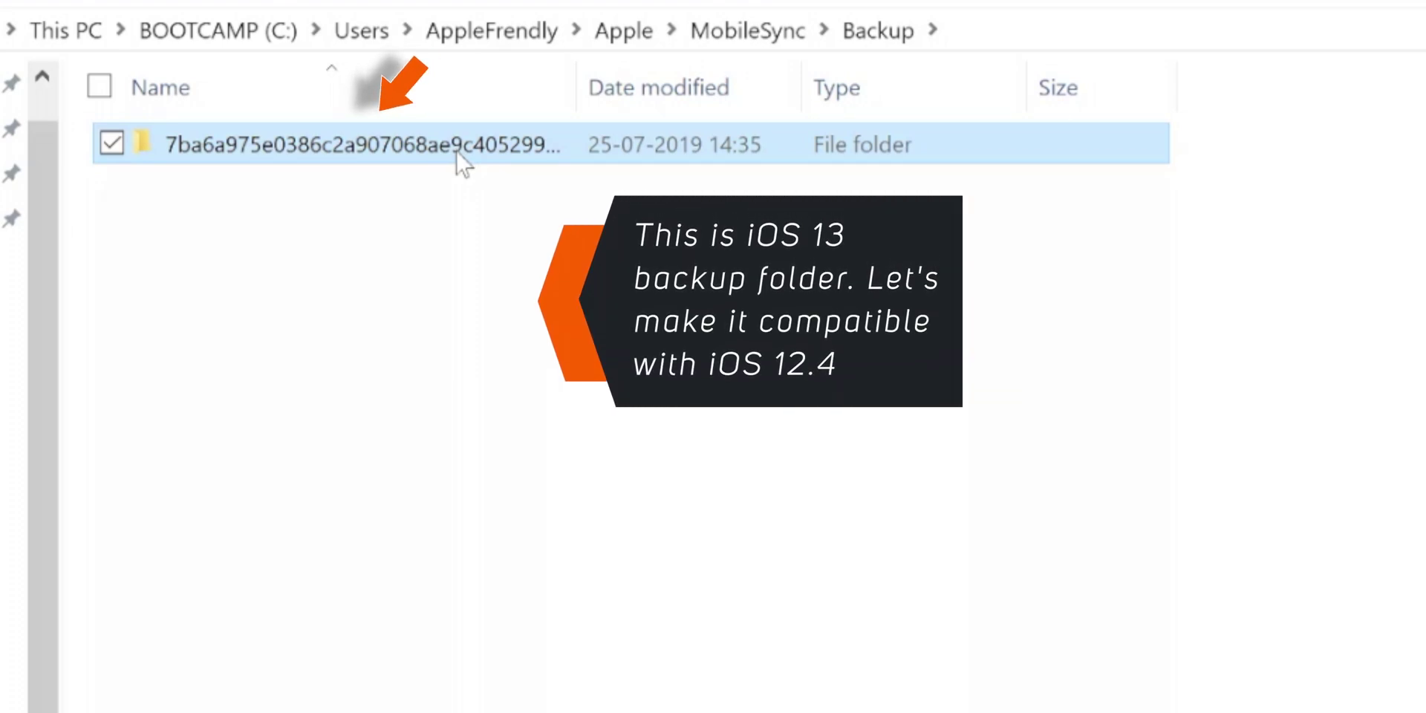
pyautogui.doubleClick(456, 153)
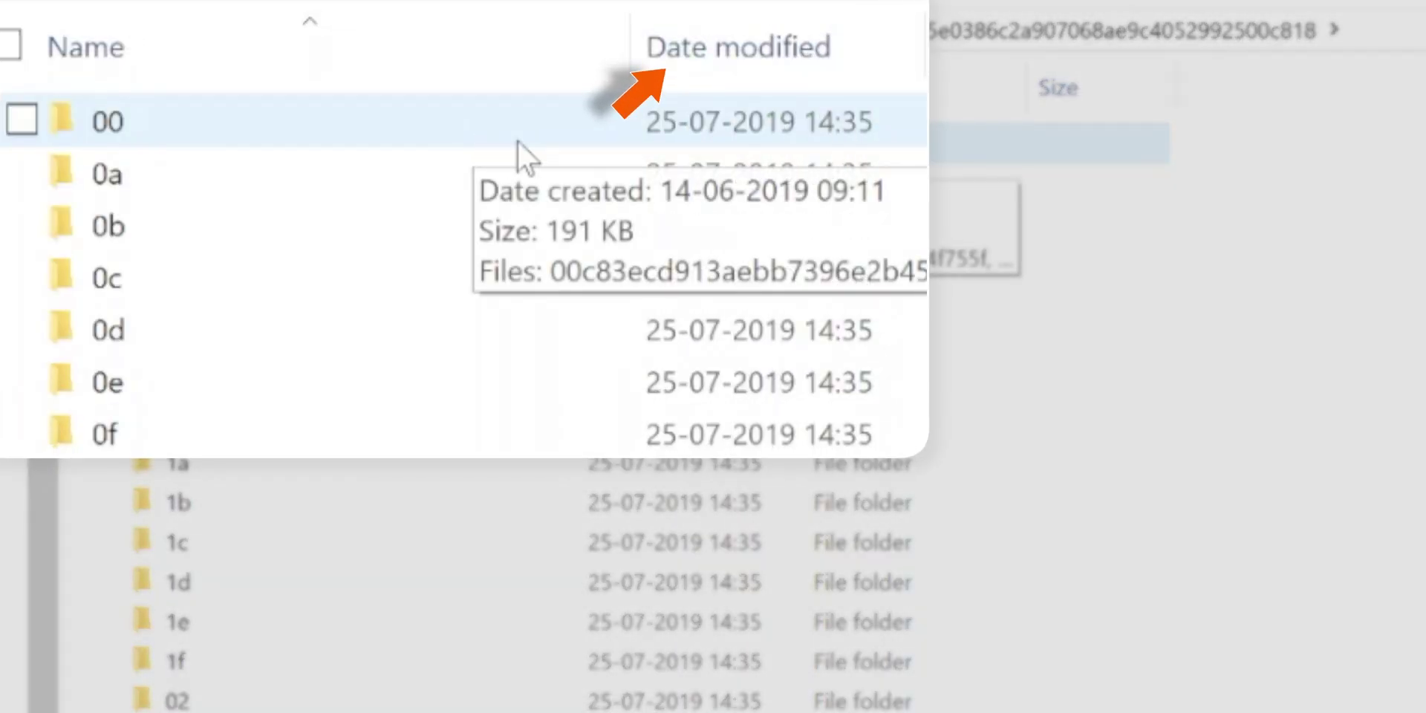
pyautogui.click(709, 47)
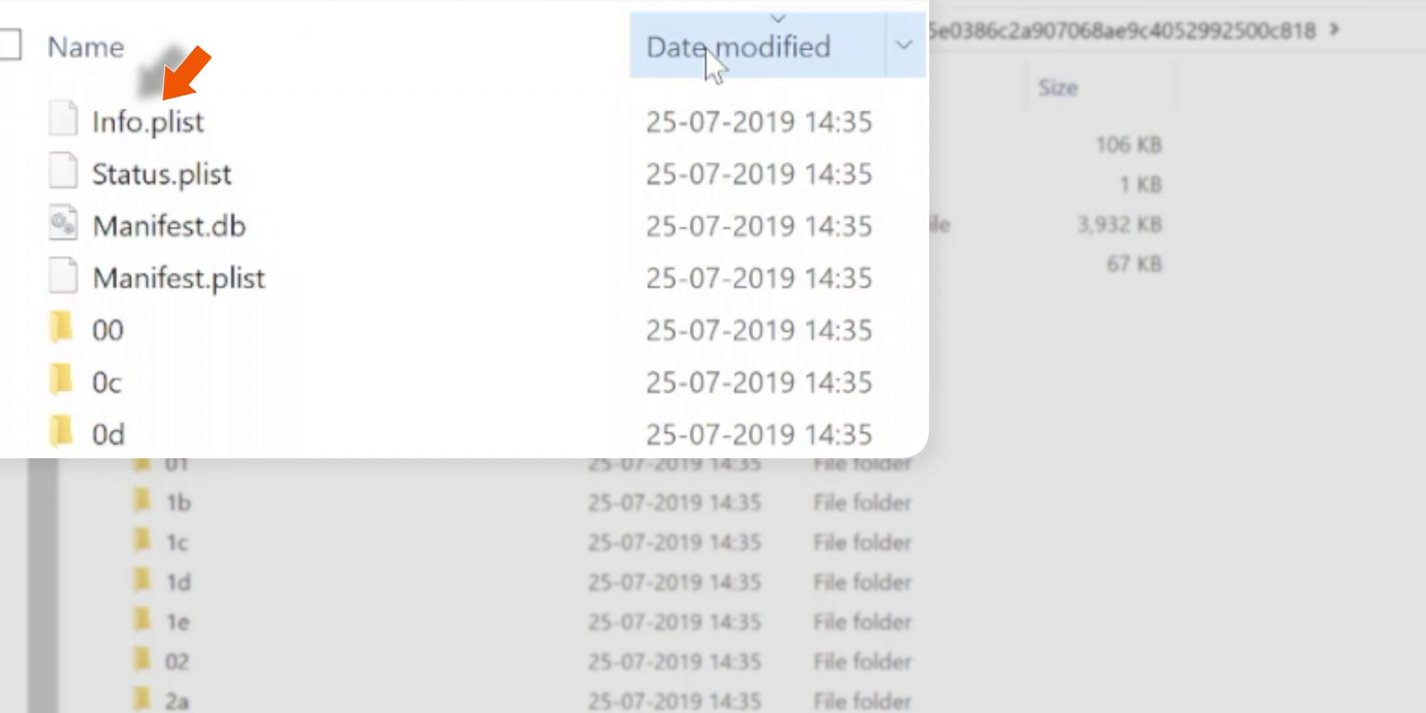
pyautogui.click(475, 128)
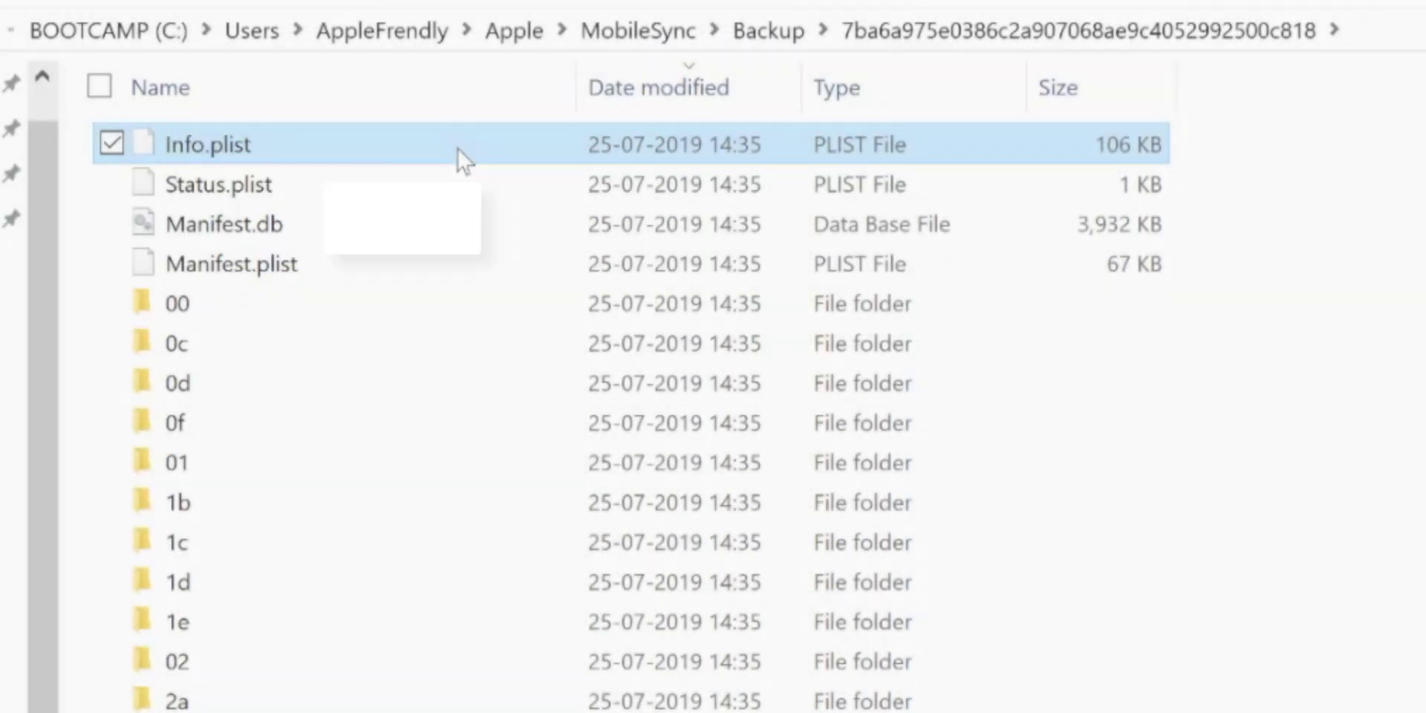
pyautogui.doubleClick(422, 159)
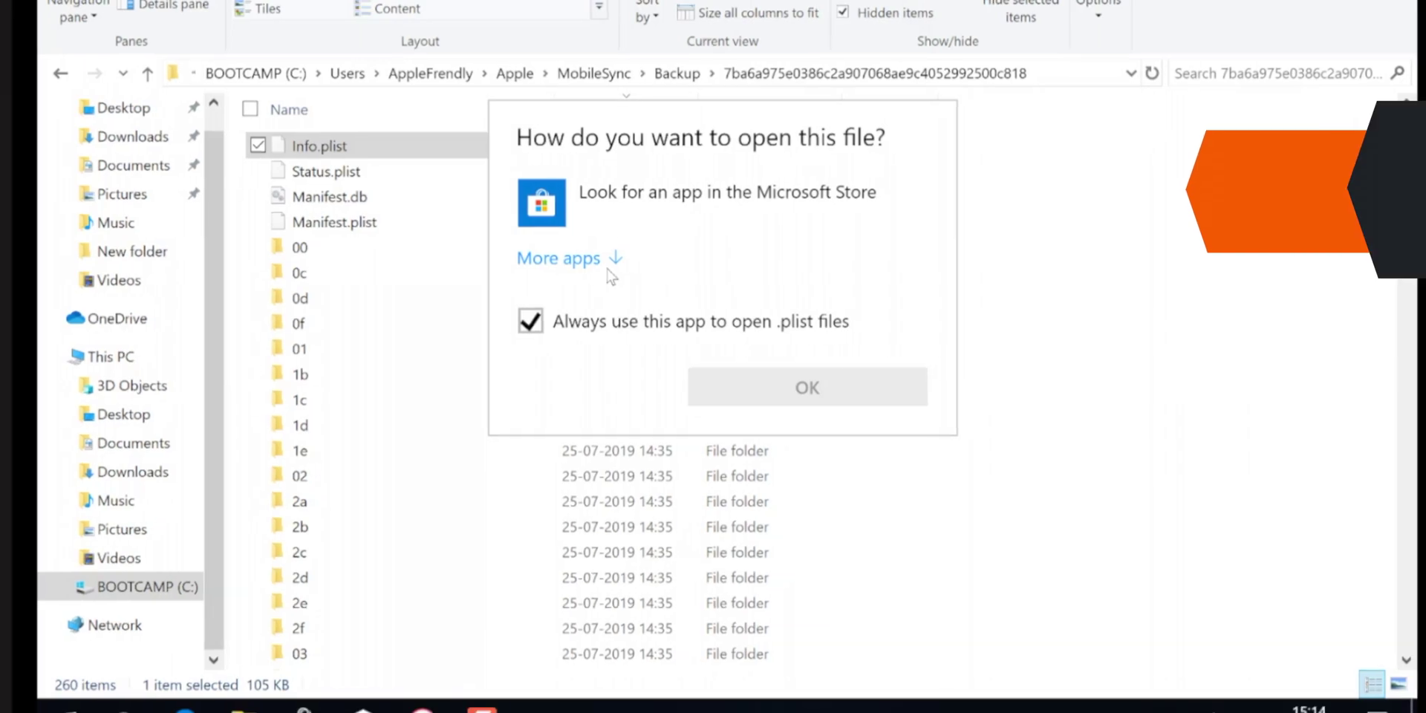
pyautogui.click(609, 261)
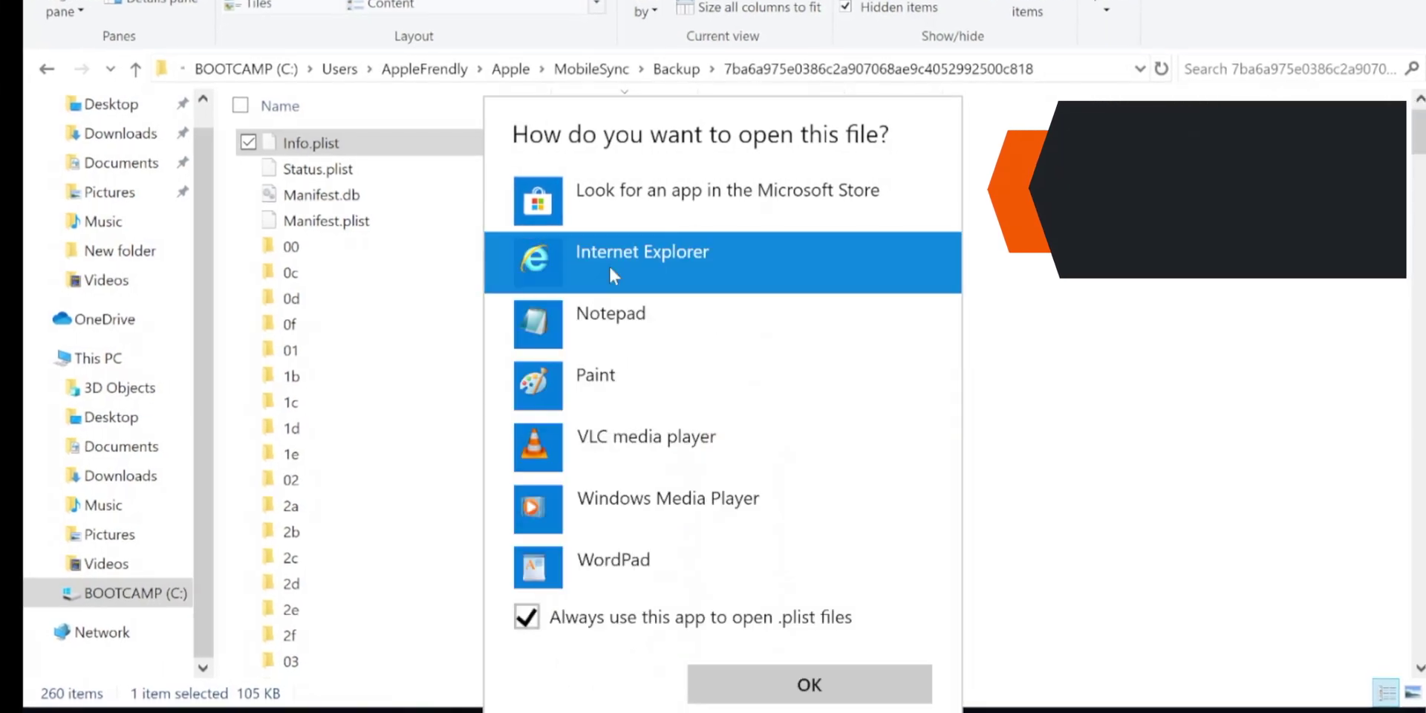
pyautogui.click(698, 310)
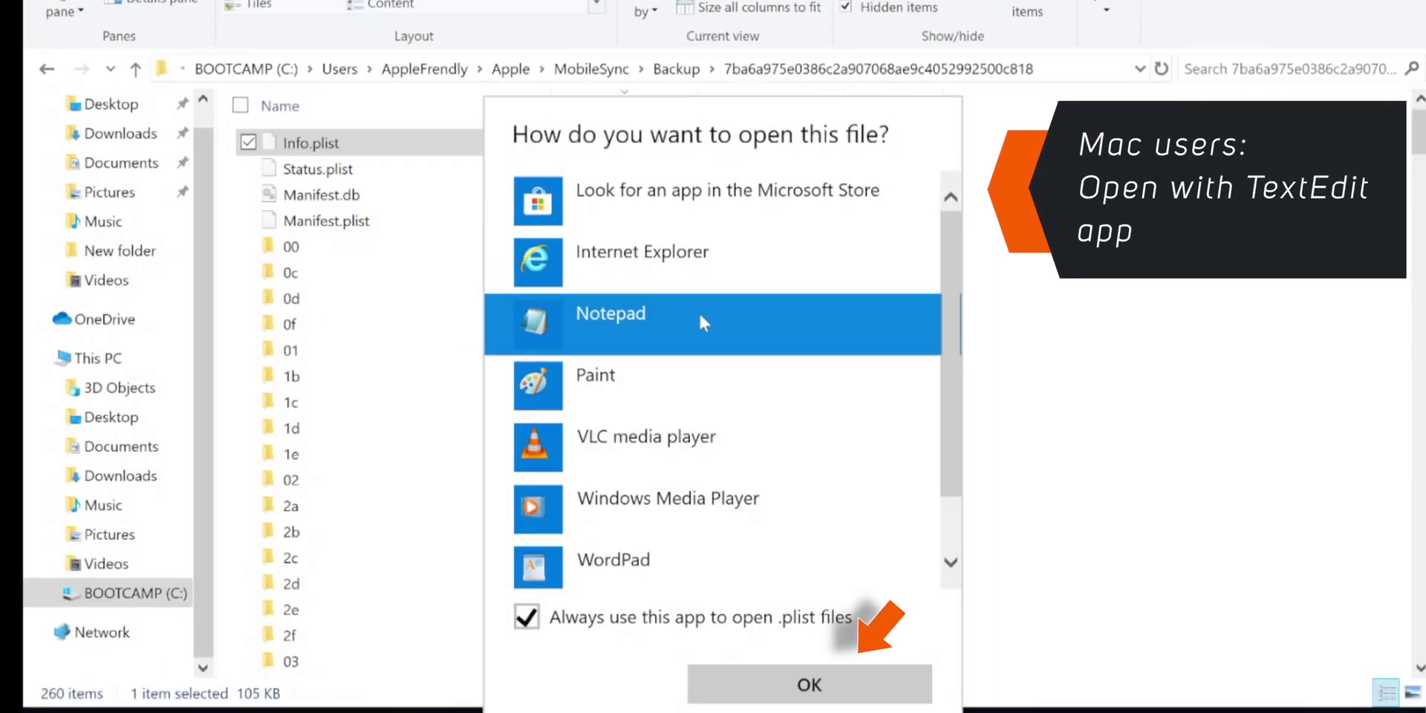
pyautogui.click(816, 683)
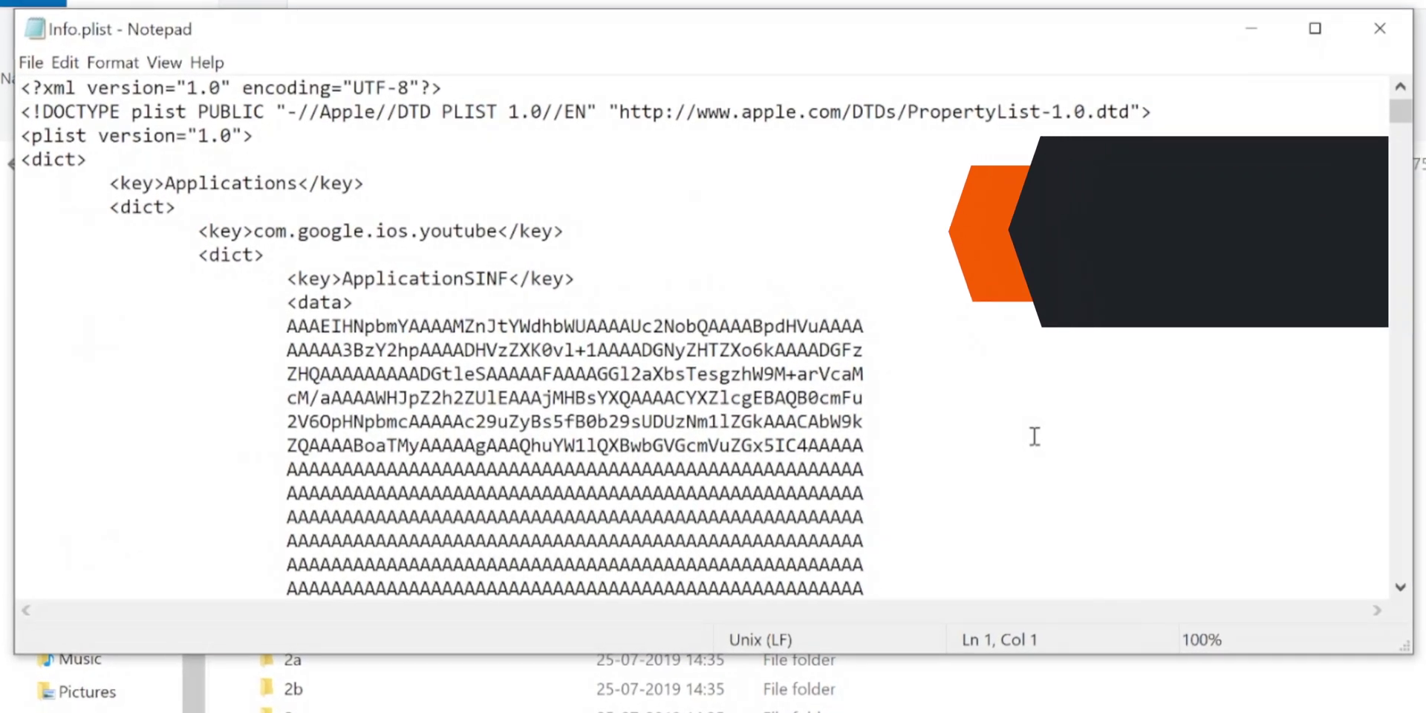
# - Search Info.plist for 'version' until reaching the Product Version entry
pyautogui.hotkey('ctrl', 'f')
pyautogui.write('version')
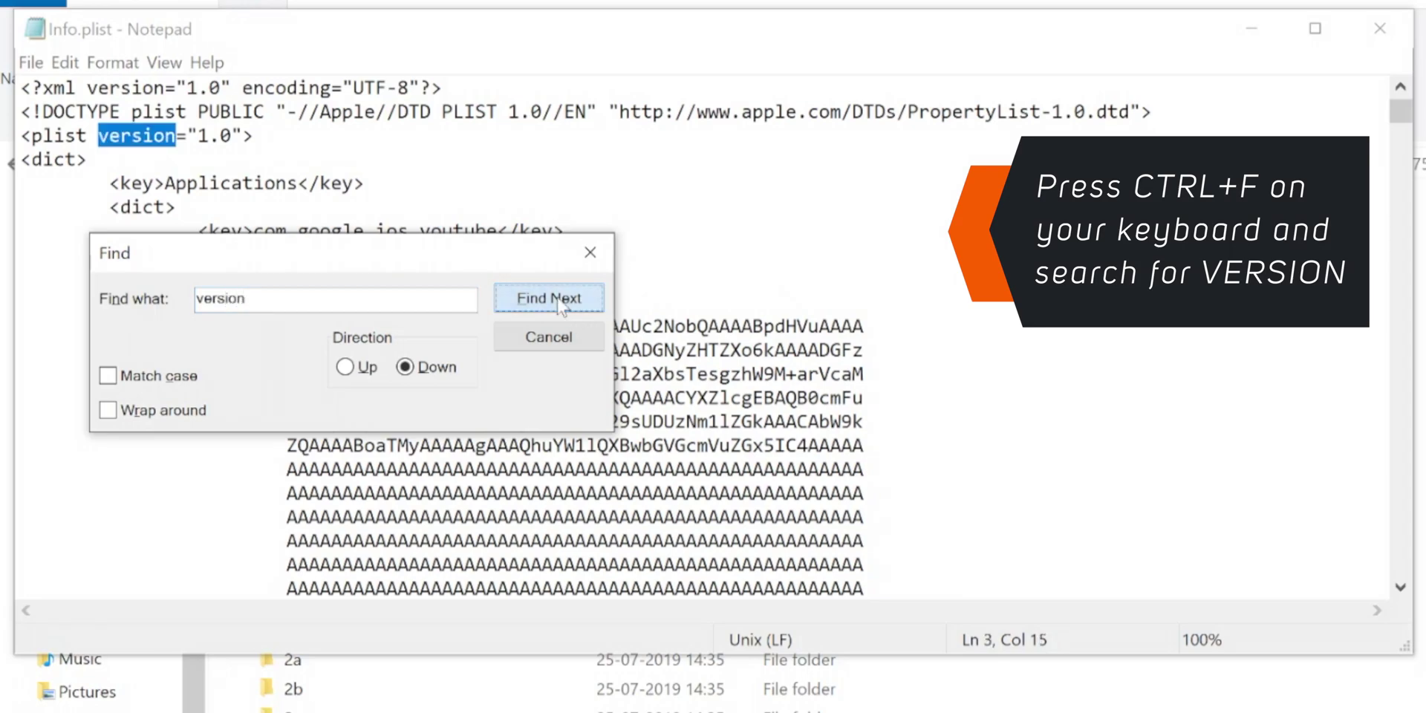
pyautogui.click(558, 301)
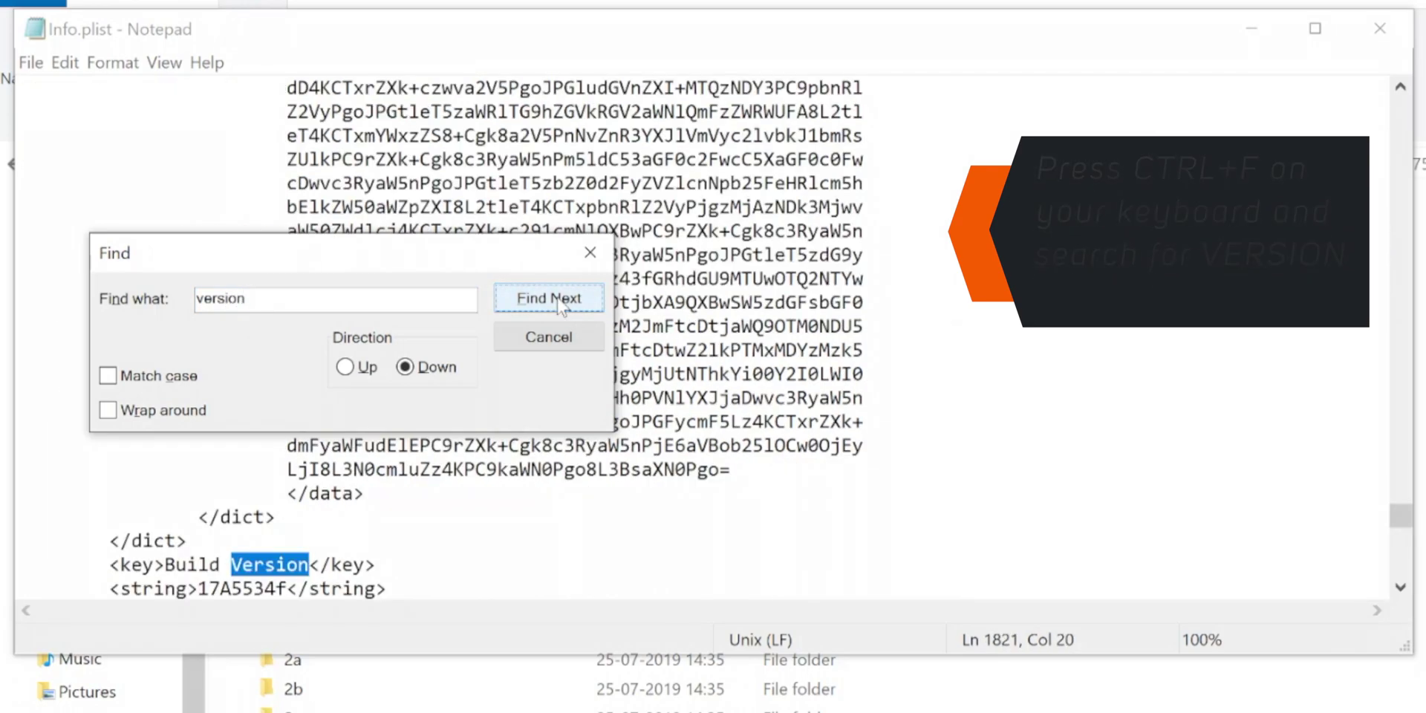
pyautogui.click(559, 301)
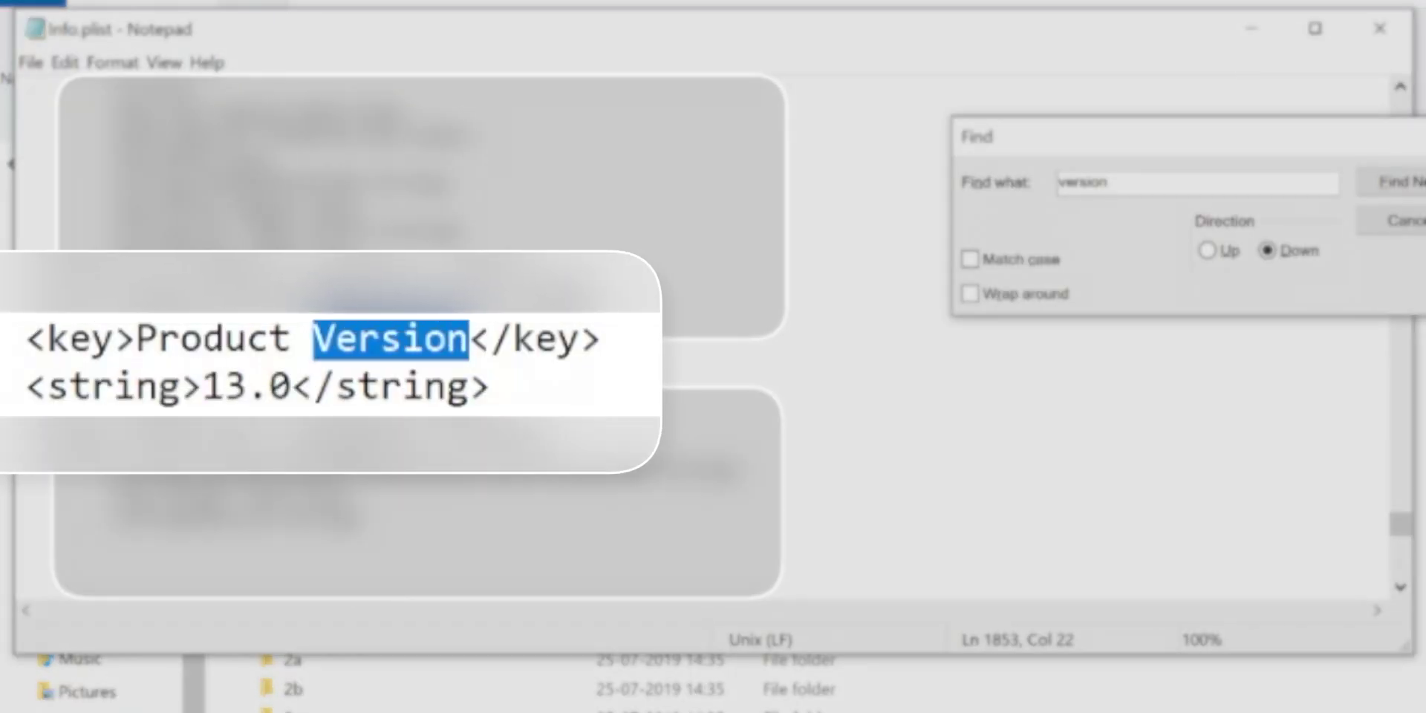
pyautogui.press('Escape')
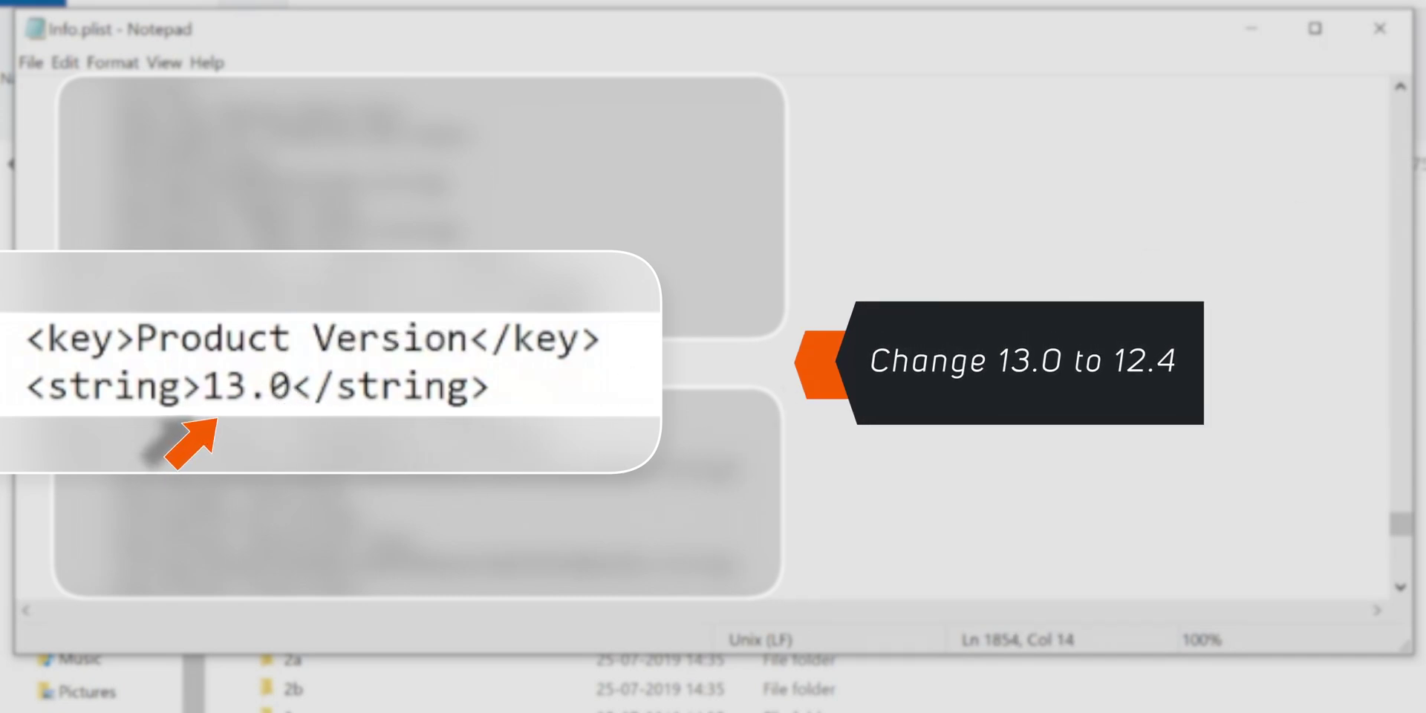
# - Replace 13.0 with 12.4, save Info.plist, and close Notepad
pyautogui.press('BackSpace')
pyautogui.press('BackSpace')
pyautogui.press('BackSpace')
pyautogui.write('2.4')
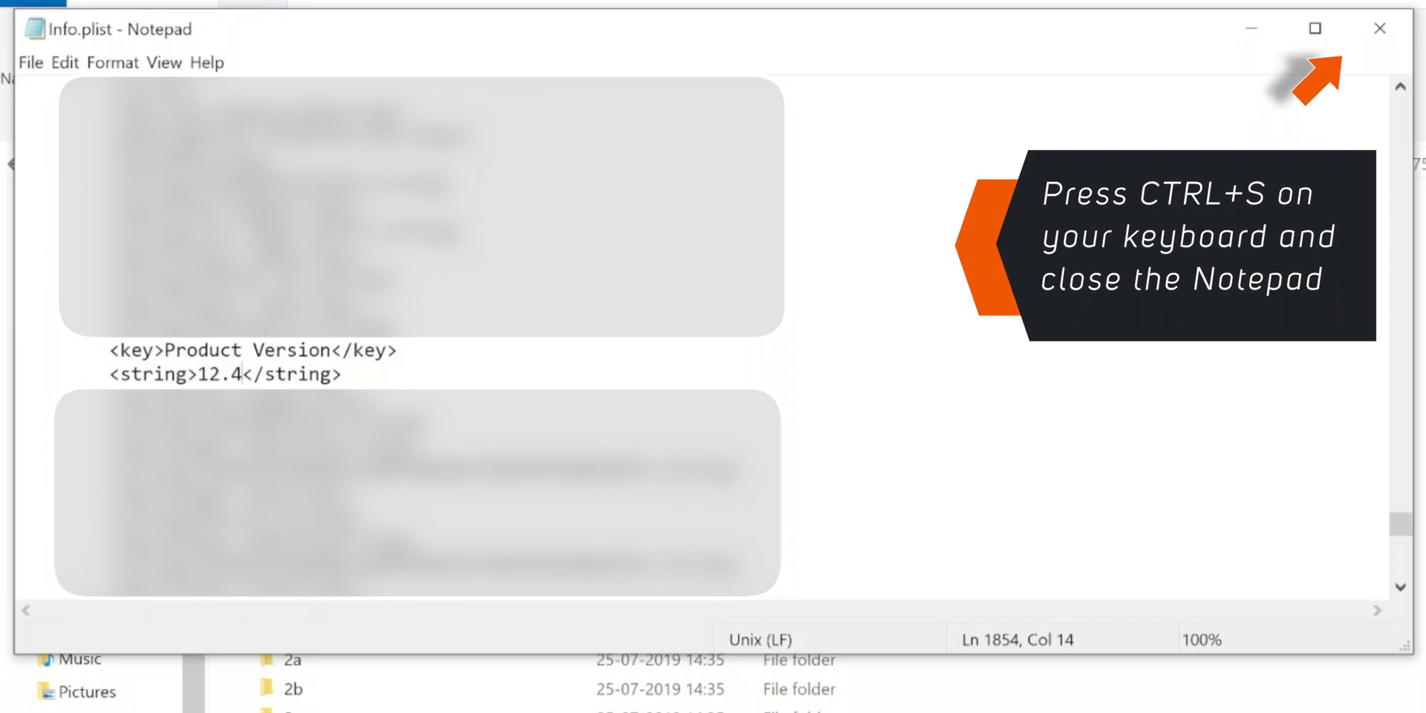
pyautogui.click(817, 372)
pyautogui.click(1395, 33)
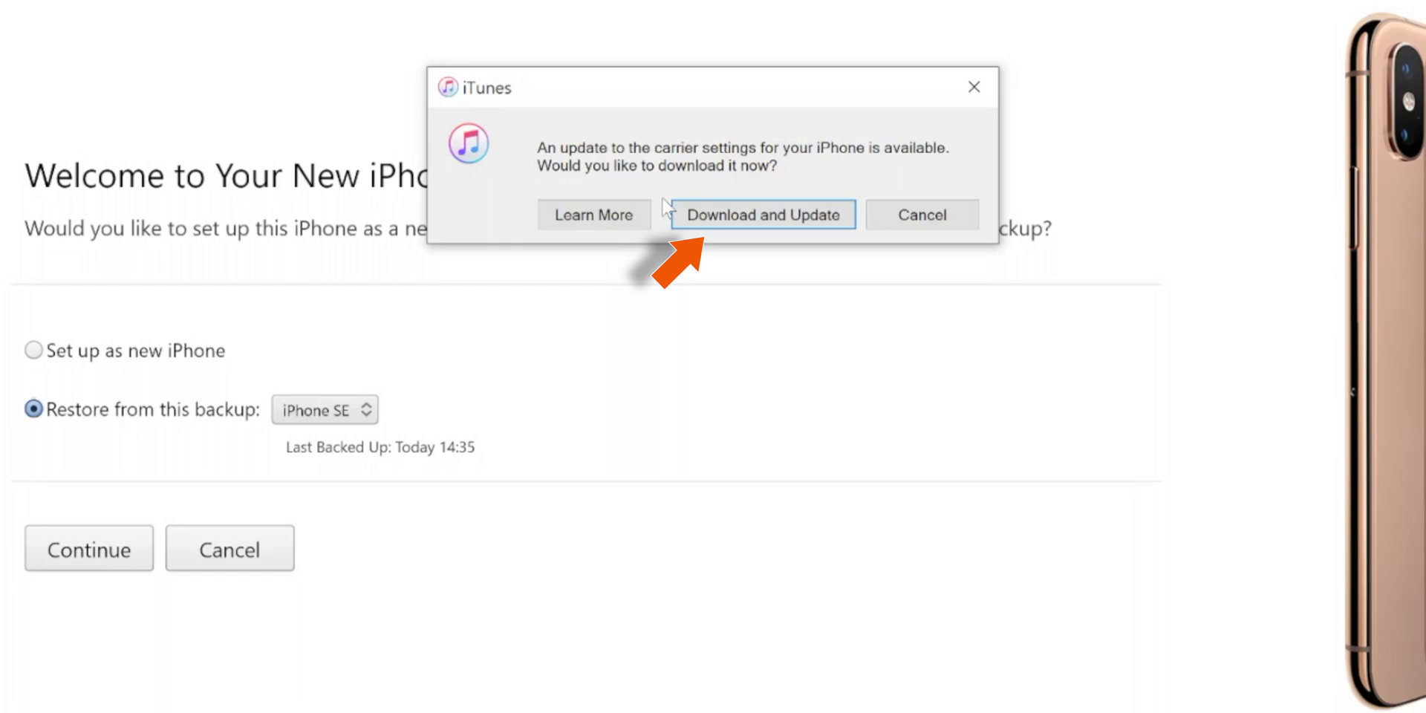
# - Install the carrier settings update, then restore from the 'iPhone SE' backup
pyautogui.click(722, 226)
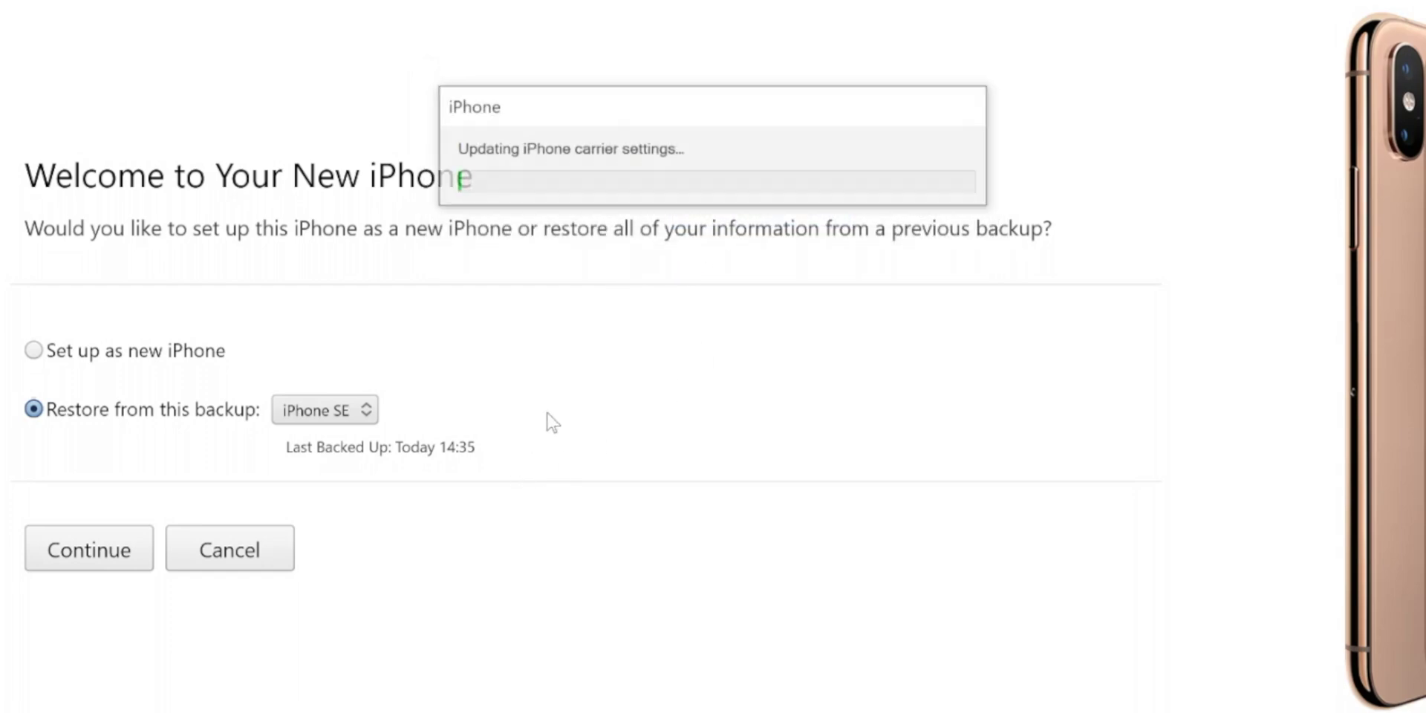
pyautogui.click(879, 197)
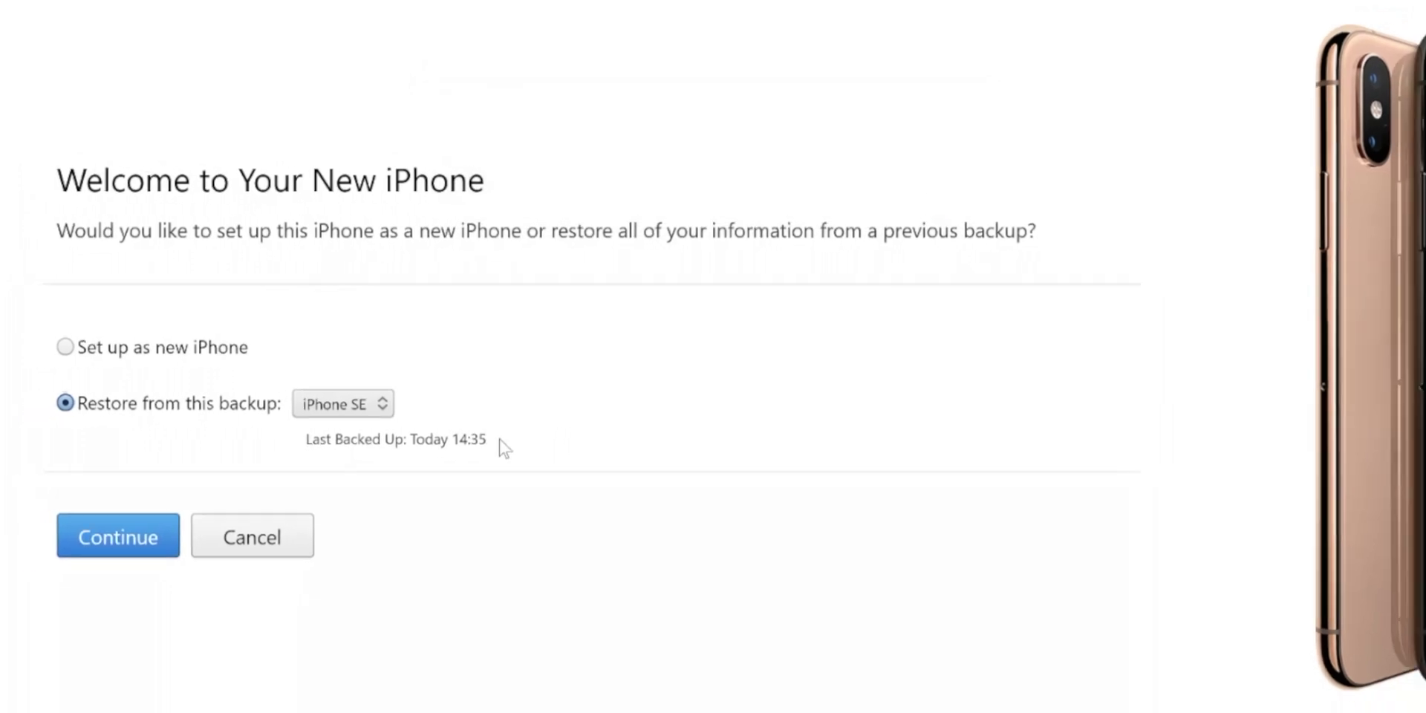
pyautogui.click(449, 464)
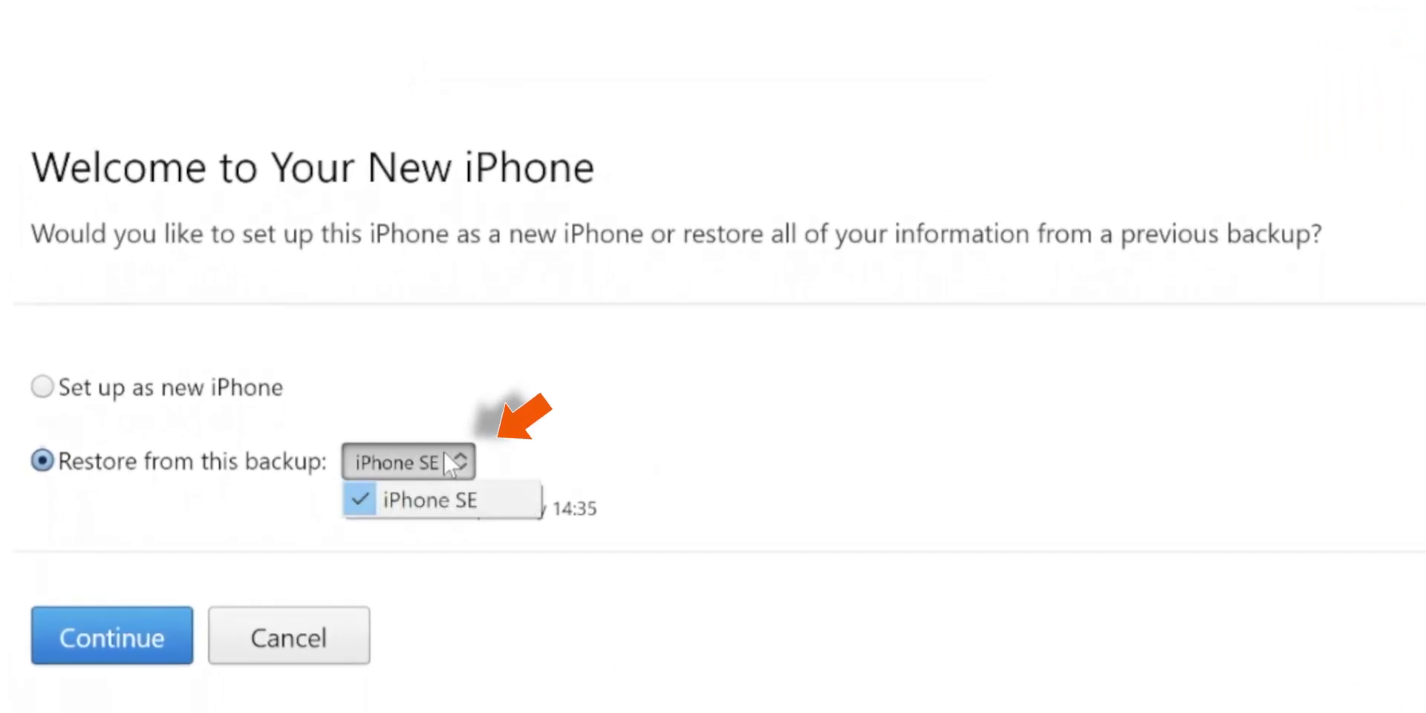
pyautogui.click(496, 499)
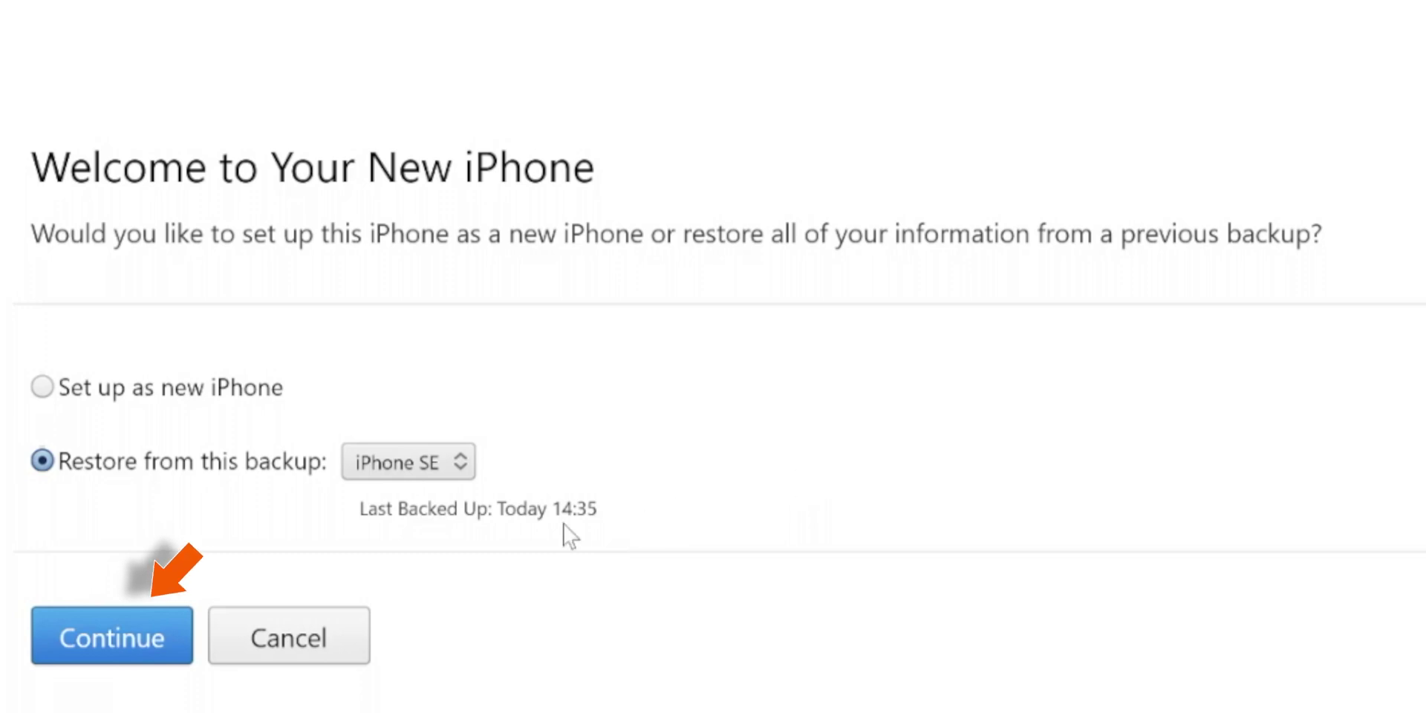
pyautogui.click(120, 632)
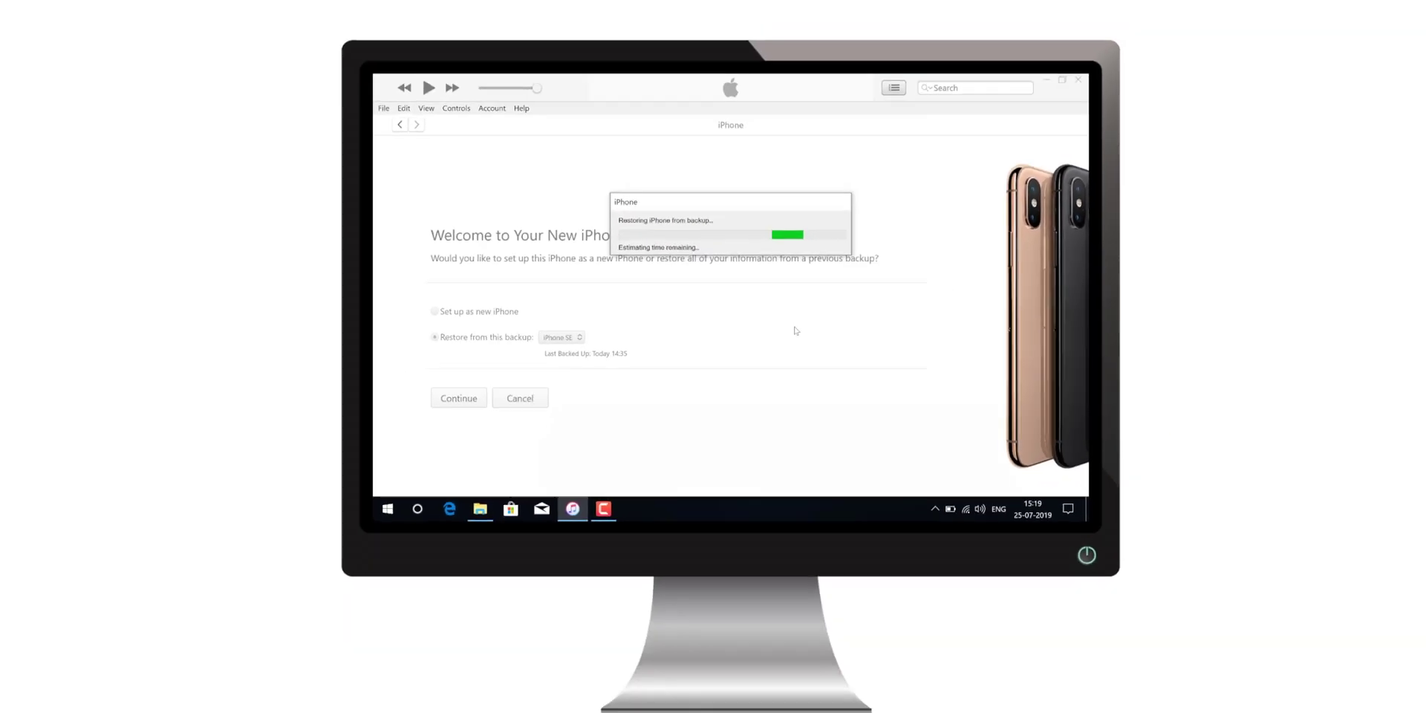